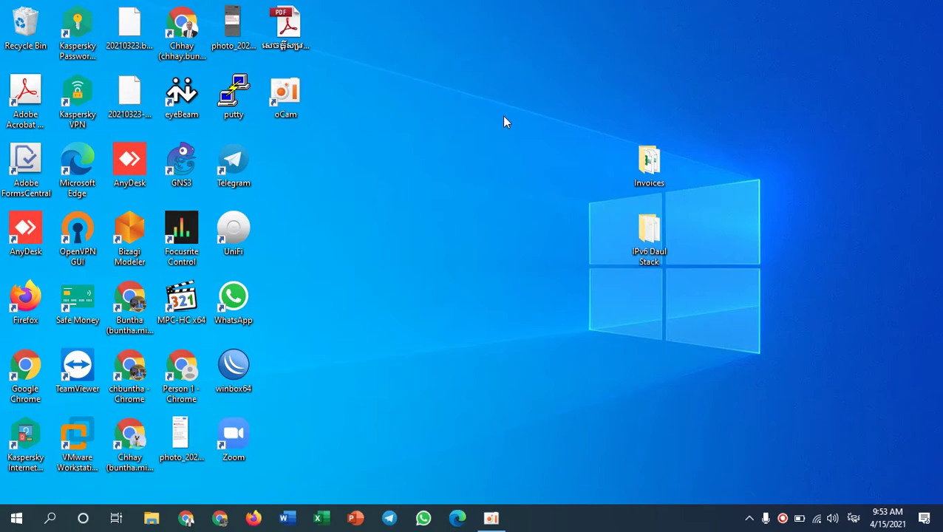
Launch GNS3 with the US English keyboard layout active, and minimize the GNS3 VM window
double_click(182, 162)
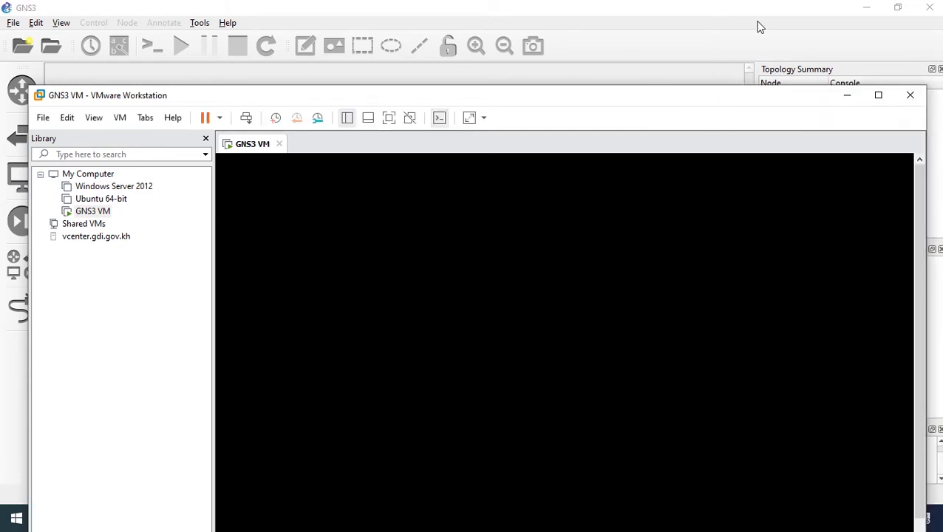
left_click(879, 94)
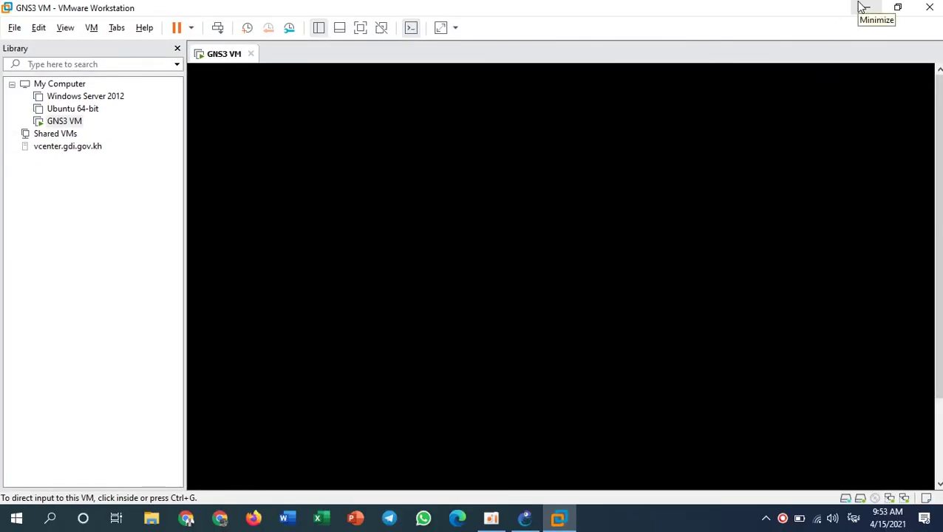
key("super+space")
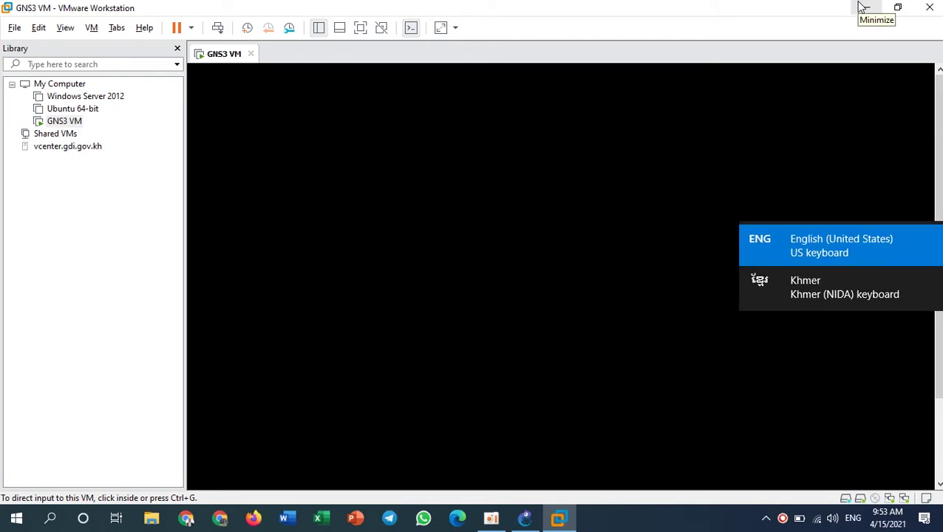
left_click(800, 258)
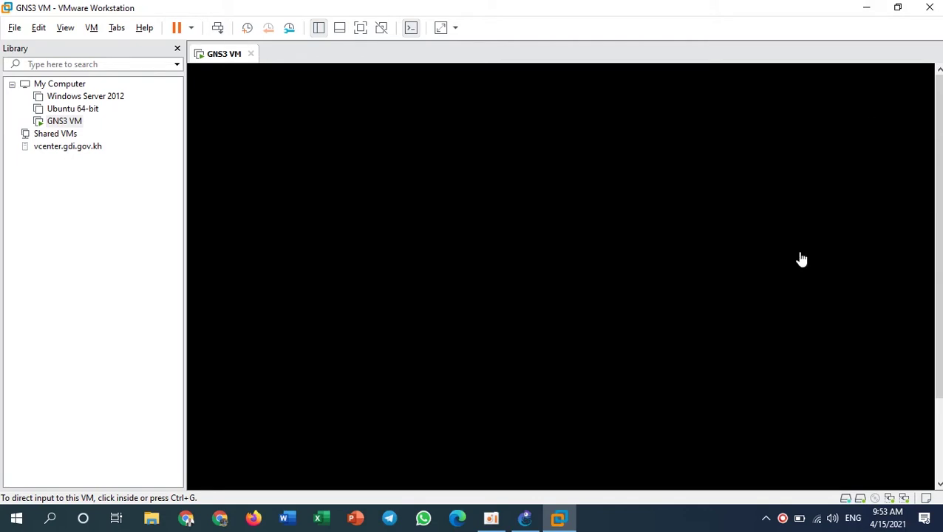
left_click(868, 7)
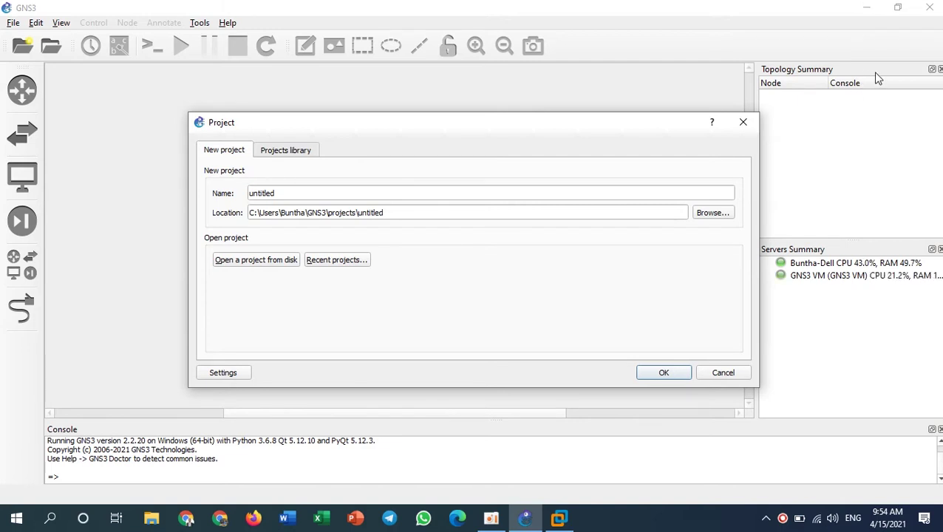
Create a new project named "SpanningTree Test"
left_click(296, 196)
left_click_drag(296, 196, 217, 187)
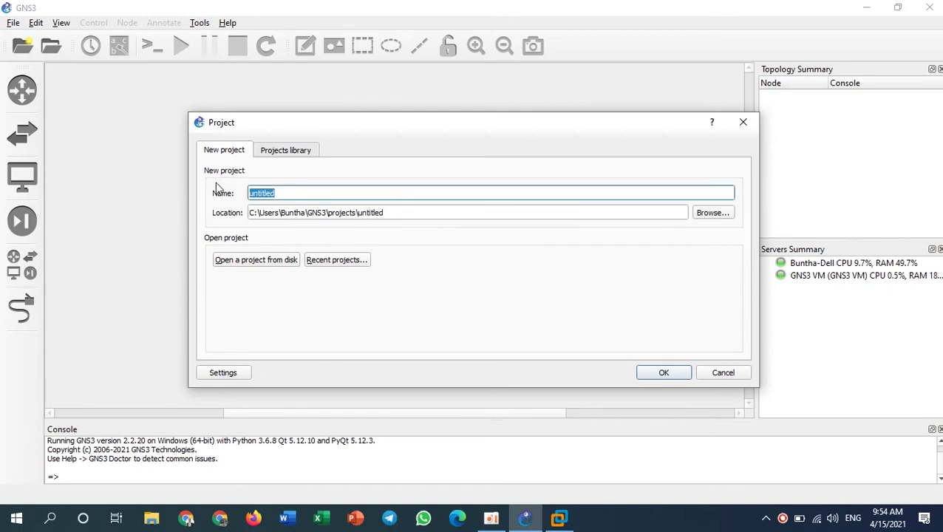
type("Spa")
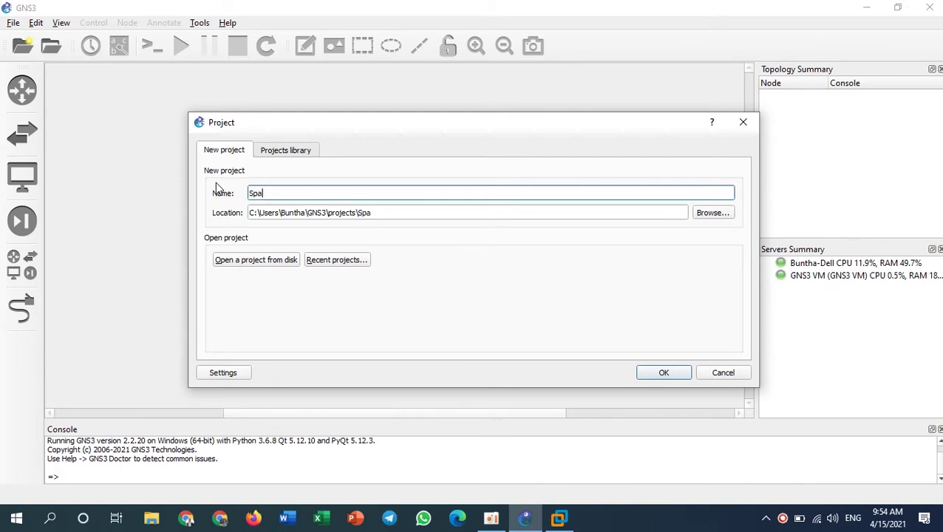
type("nningTree")
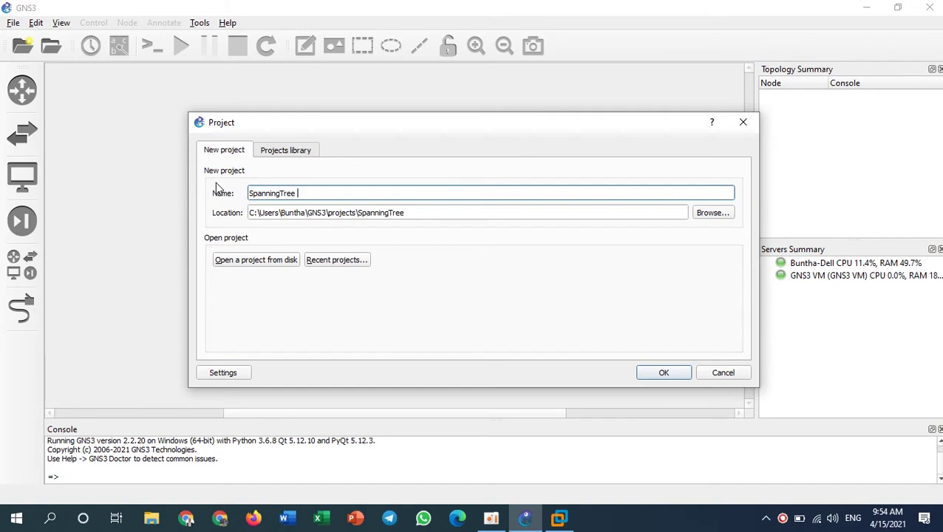
type(" Test")
key("Return")
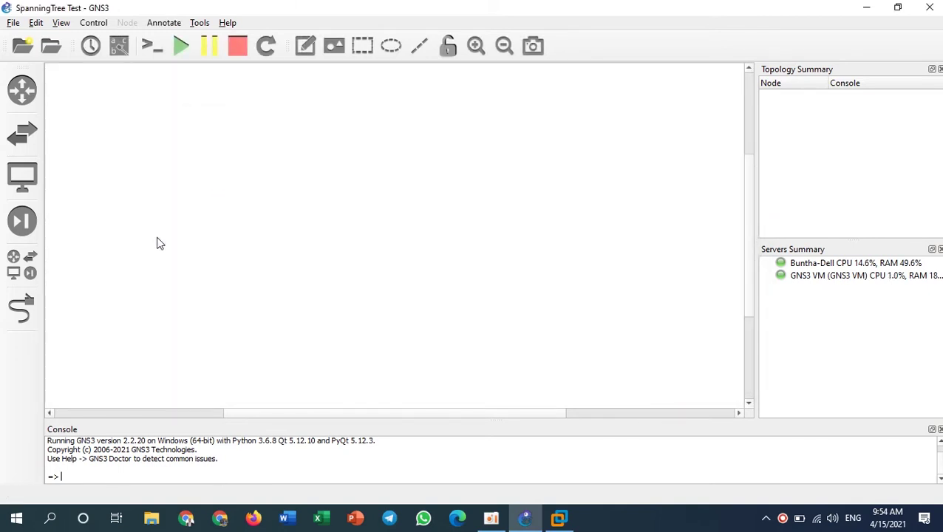
Add four EtherSwitch routers to the workspace, two on each side, and close the device list
left_click(22, 264)
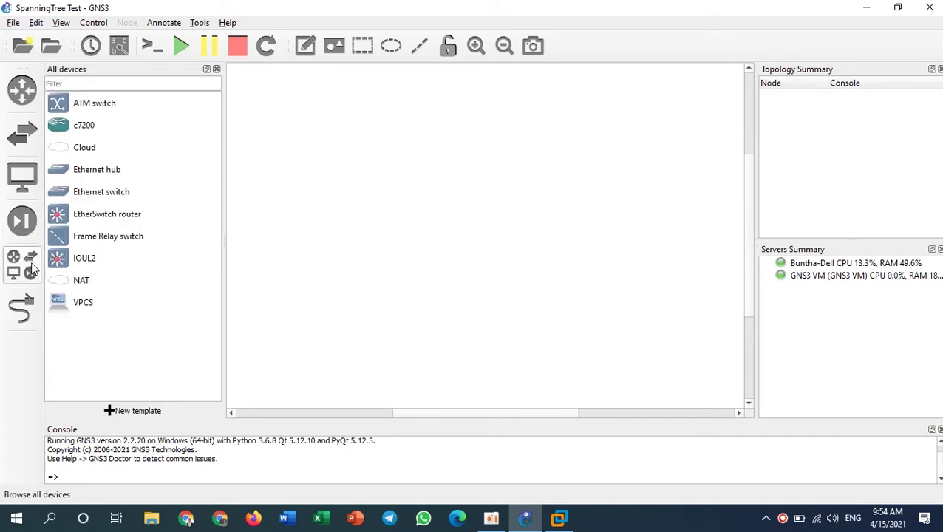
left_click_drag(71, 222, 361, 154)
left_click_drag(78, 217, 365, 238)
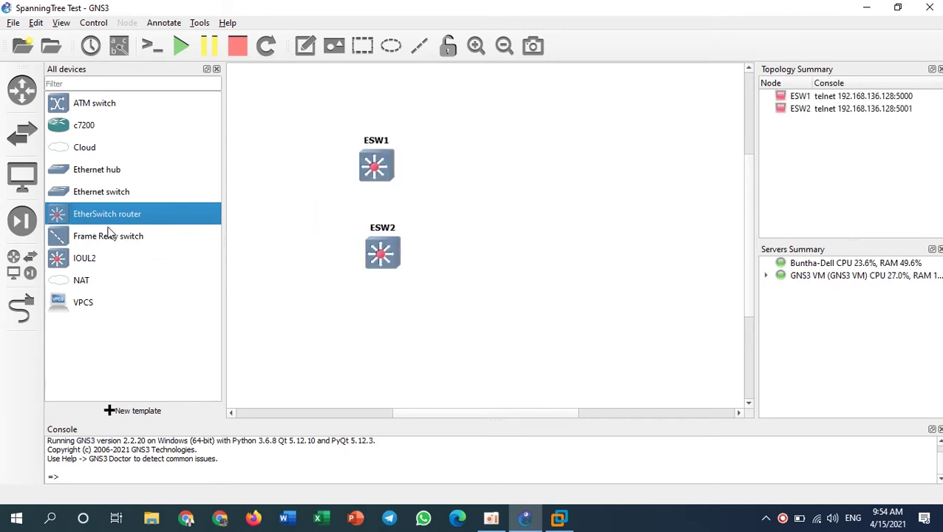
left_click_drag(107, 220, 566, 170)
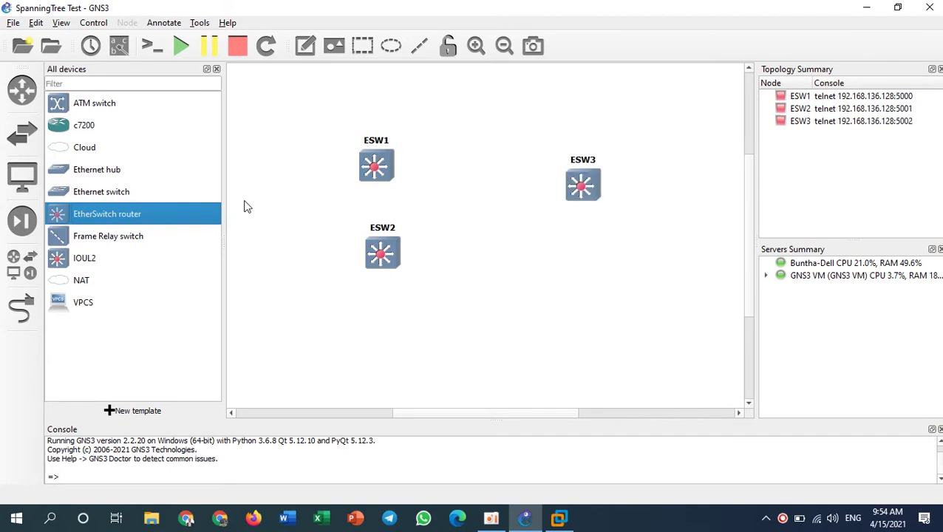
left_click_drag(83, 214, 579, 268)
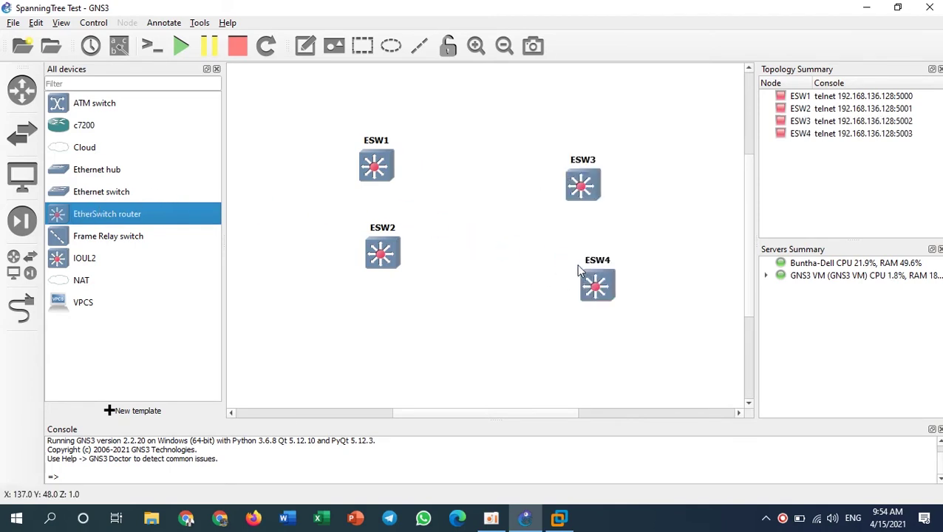
left_click(216, 69)
Arrange the switches in a rough rectangle with ESW1 and ESW4 above, ESW2 and ESW3 below
left_click_drag(288, 168, 299, 138)
left_click_drag(287, 255, 271, 271)
left_click_drag(488, 187, 504, 126)
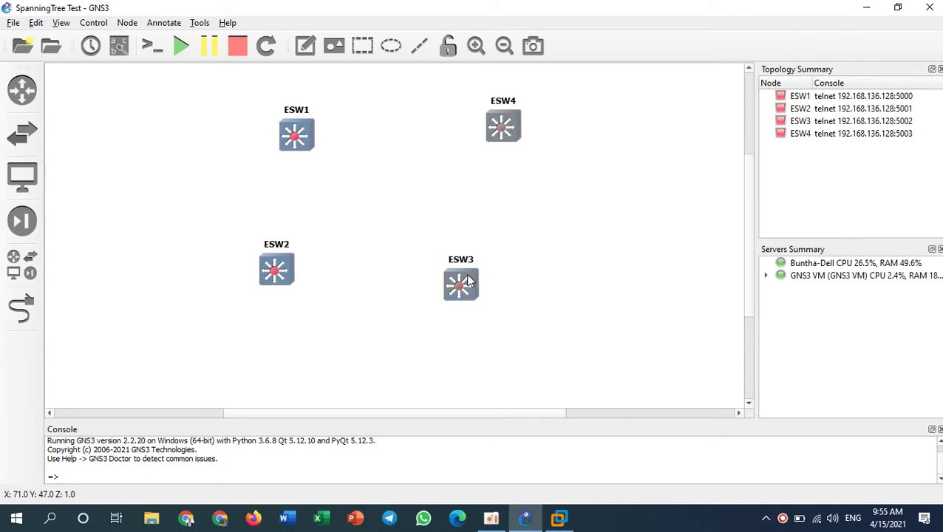
left_click_drag(465, 275, 503, 268)
left_click_drag(304, 134, 278, 130)
left_click_drag(294, 270, 275, 273)
left_click_drag(484, 287, 481, 288)
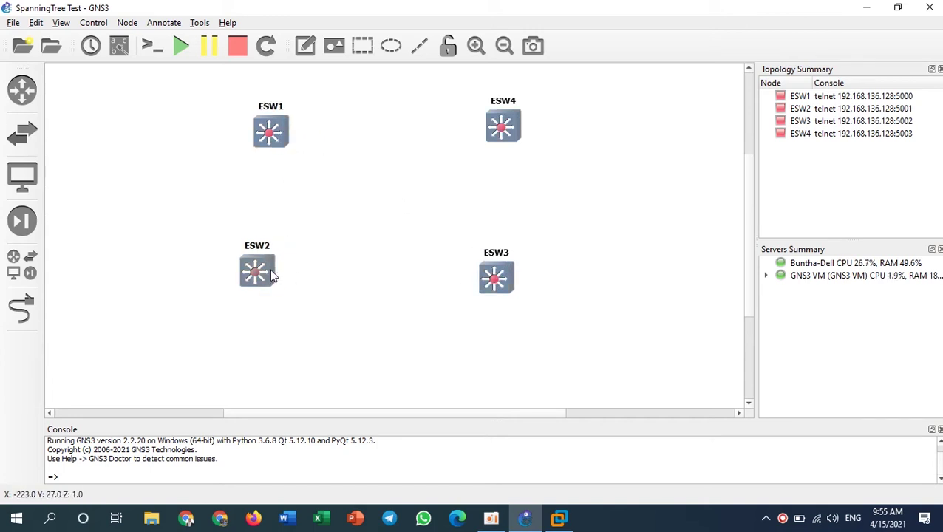
left_click_drag(275, 271, 291, 283)
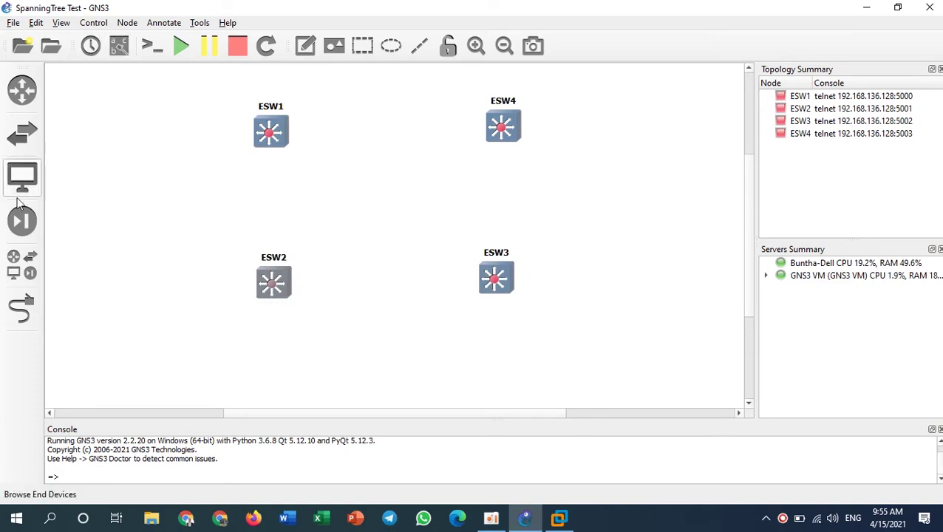
Link ESW1 FastEthernet1/1 to ESW2 FastEthernet1/1 and show the interface labels
left_click(22, 309)
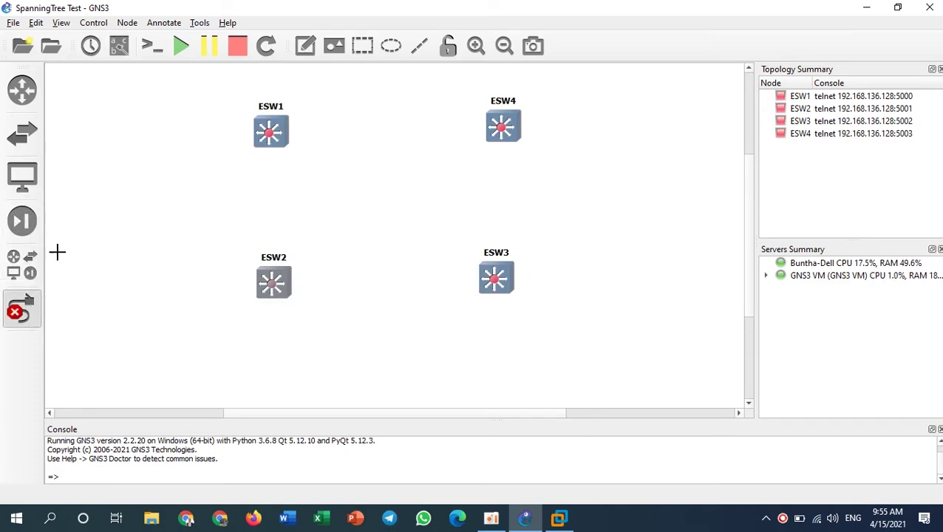
left_click(271, 132)
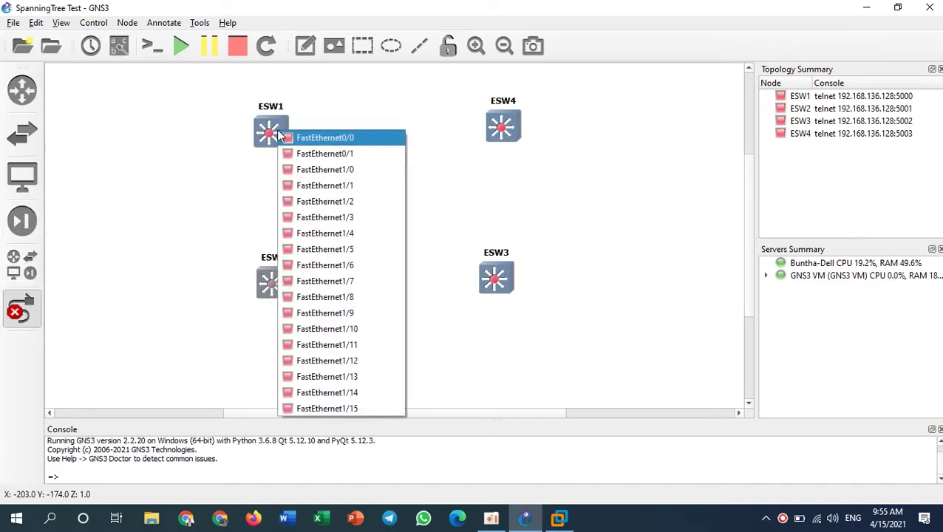
left_click(347, 186)
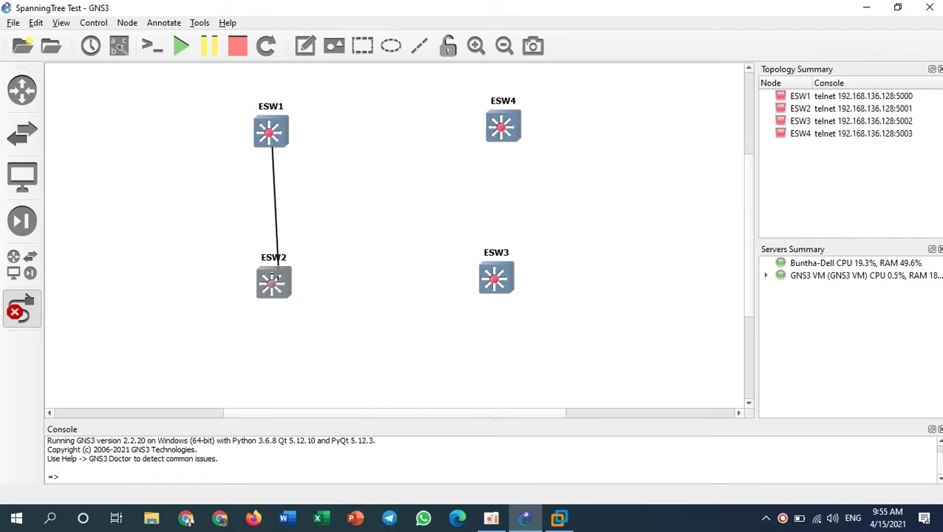
left_click(274, 282)
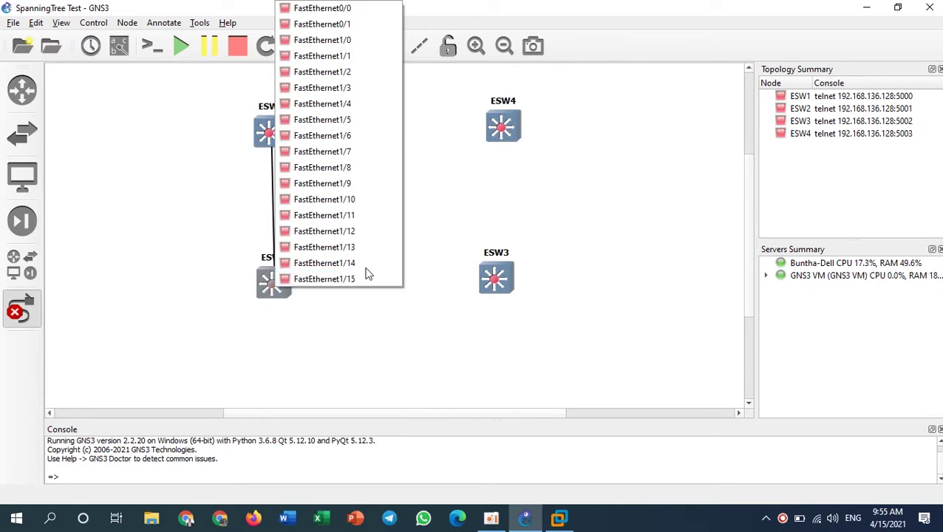
key("Escape")
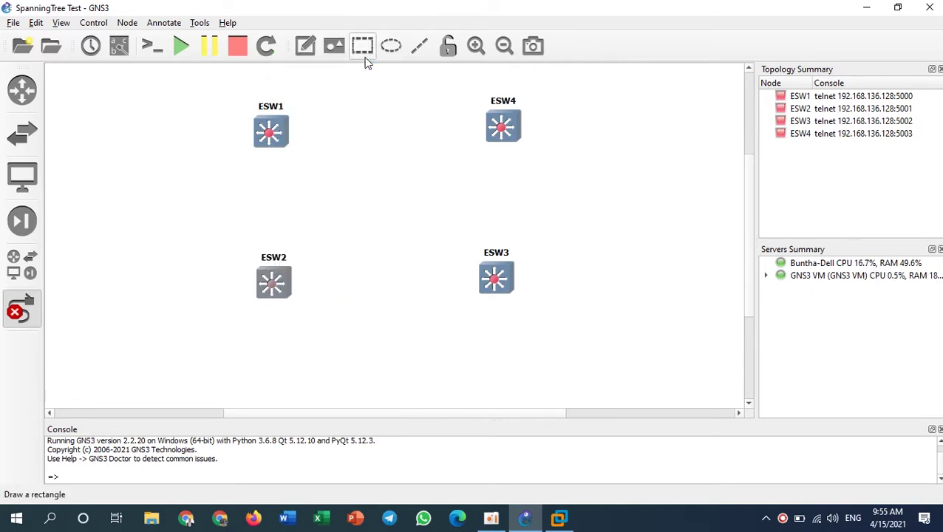
left_click(129, 50)
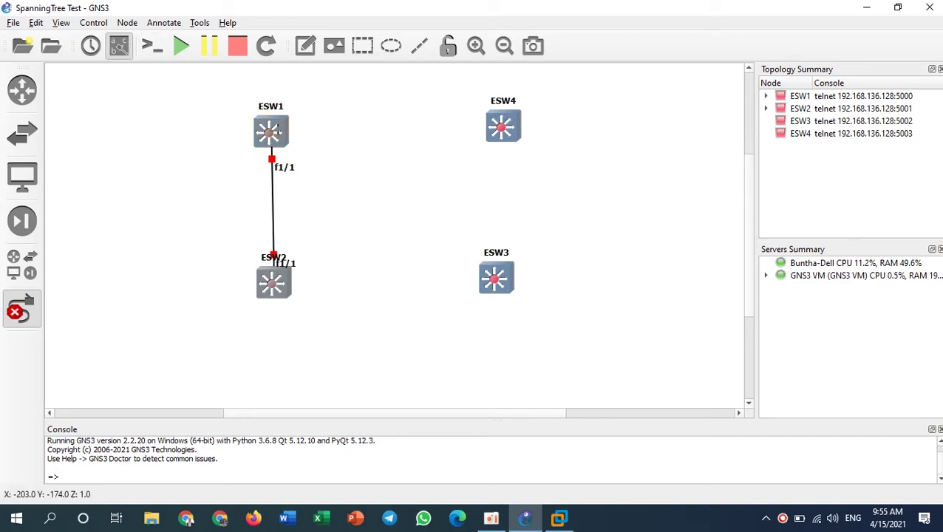
Link ESW1 FastEthernet1/2 to ESW4 FastEthernet1/2
left_click(269, 131)
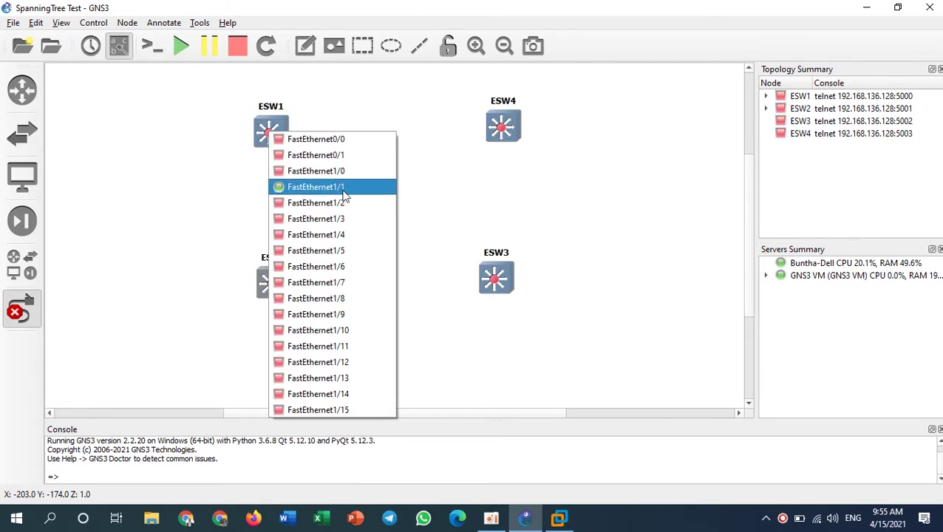
left_click(346, 204)
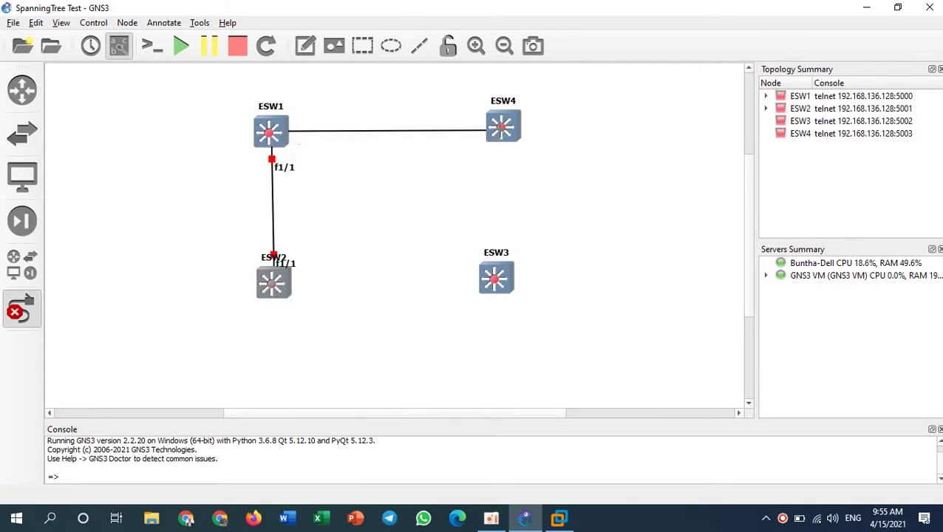
left_click(502, 127)
key("Escape")
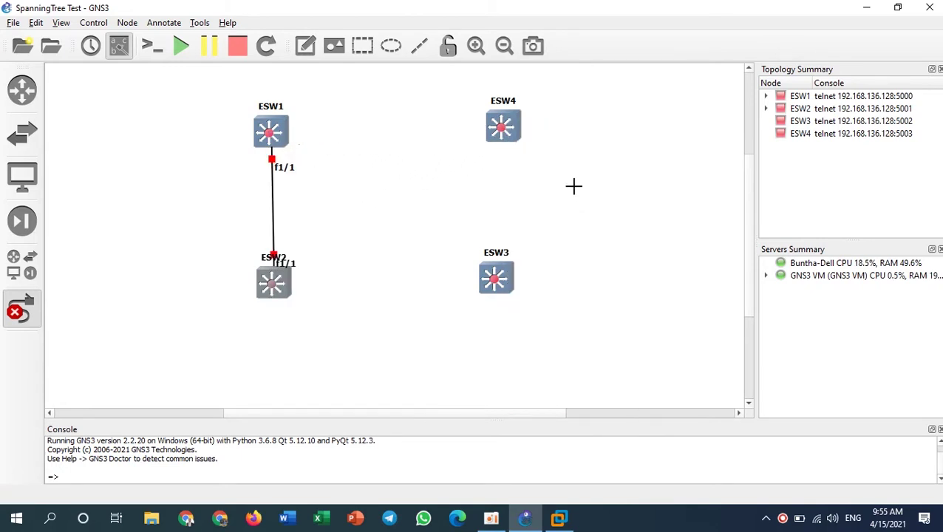
Link ESW4 FastEthernet1/1 to ESW3 FastEthernet1/1
left_click(514, 129)
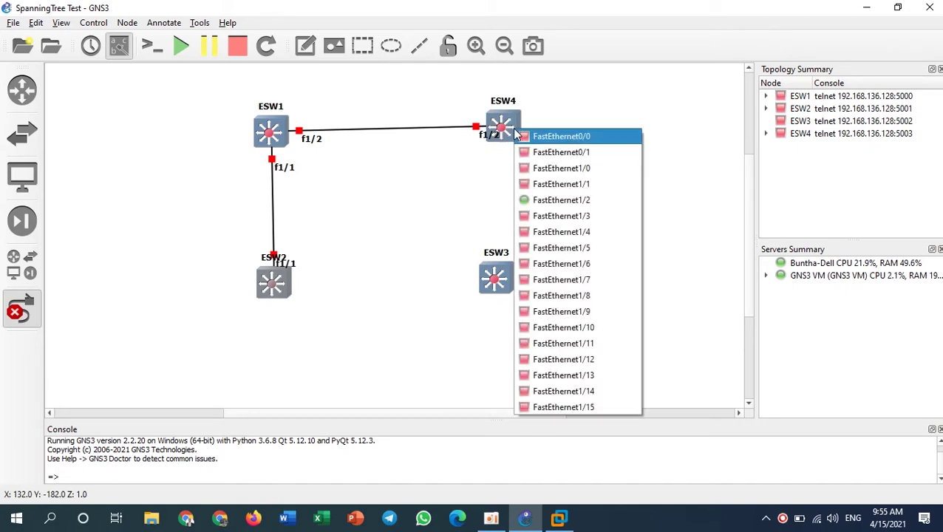
left_click(599, 191)
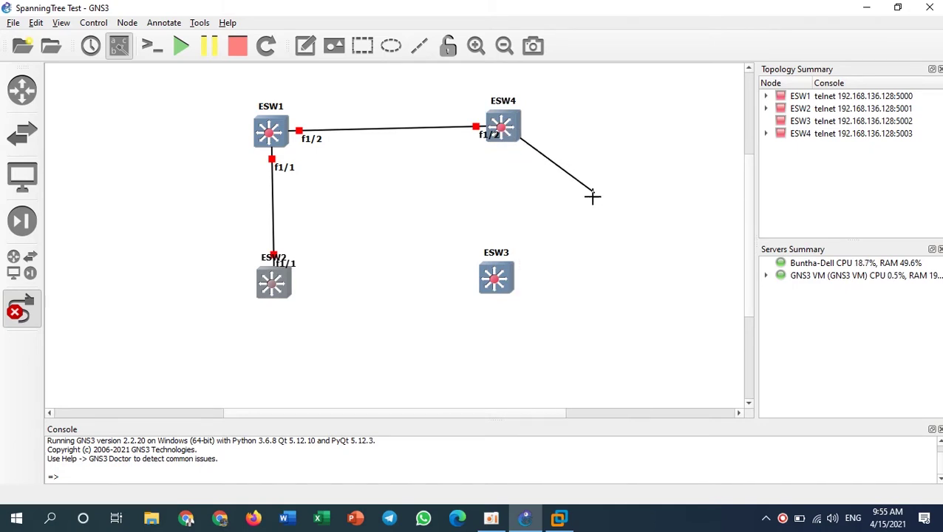
left_click(503, 285)
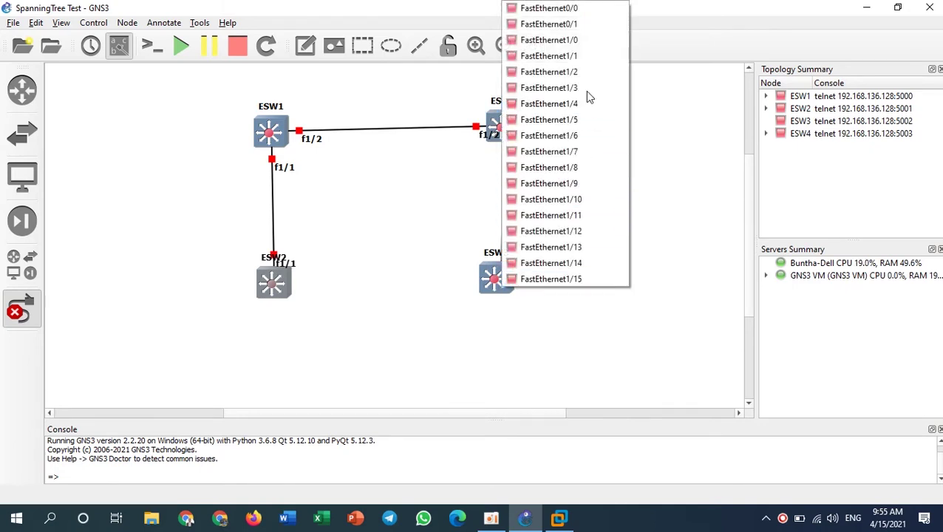
left_click(583, 57)
Link ESW2 FastEthernet1/2 to ESW3 FastEthernet1/2 and stop adding links
left_click(273, 285)
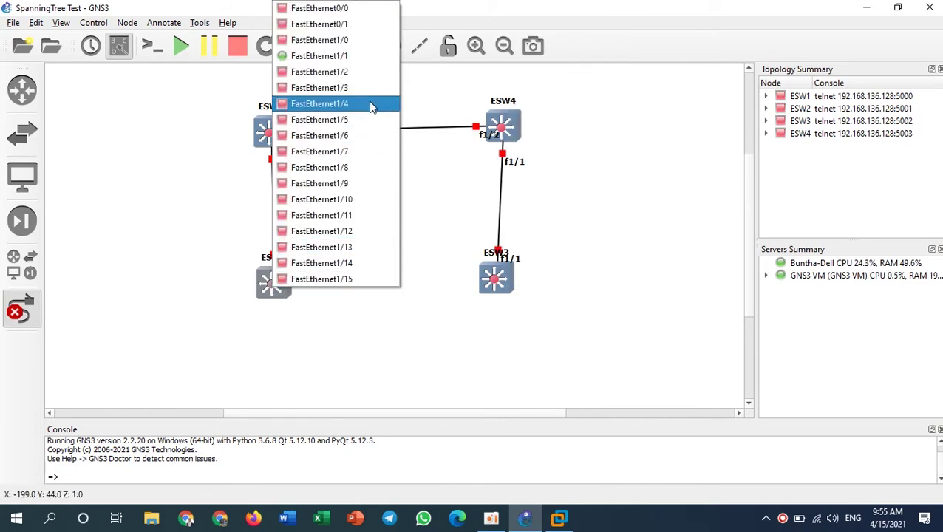
left_click(367, 70)
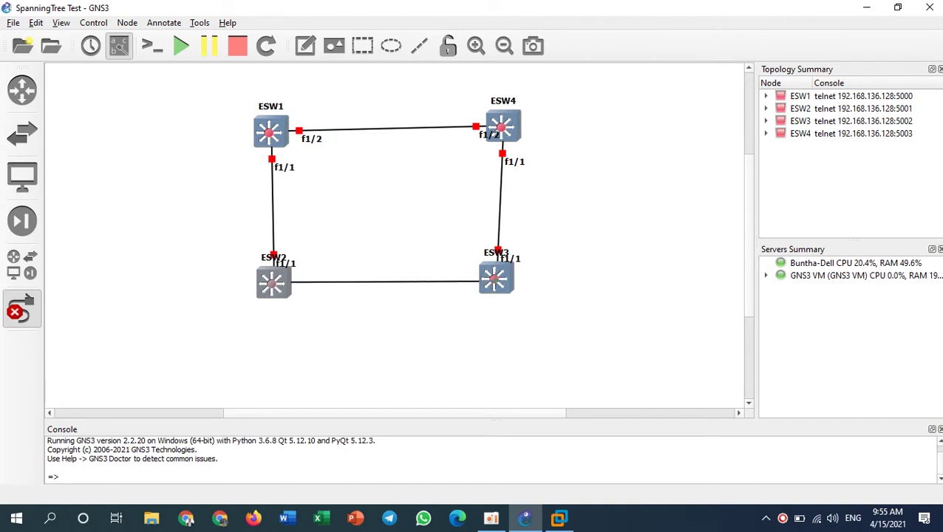
left_click(495, 278)
left_click(579, 74)
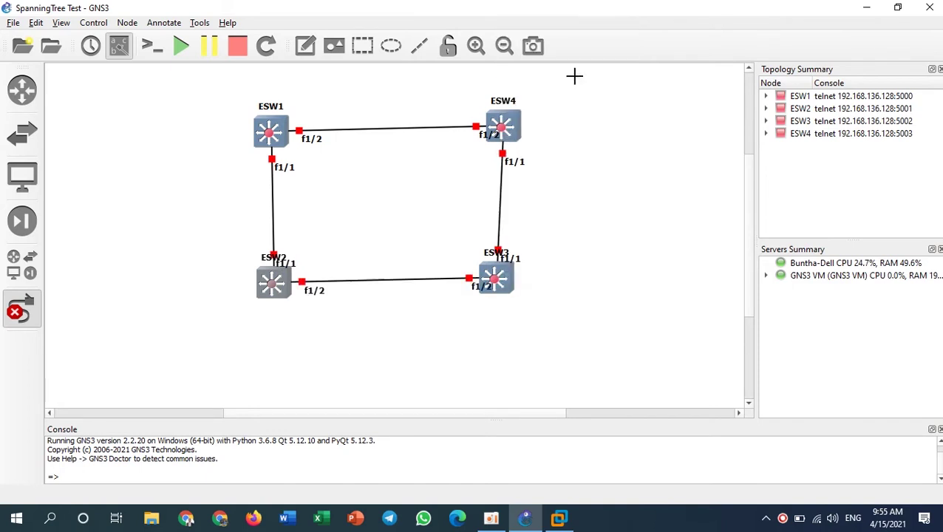
left_click(25, 309)
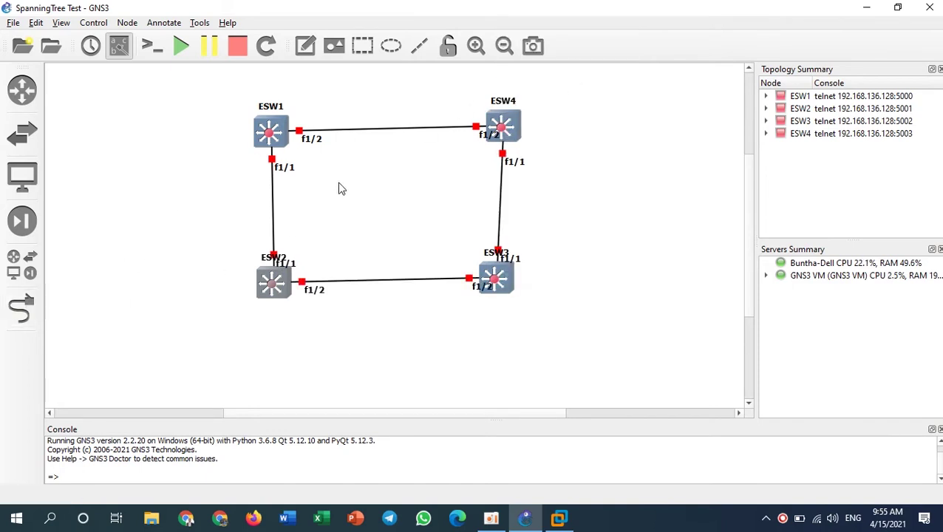
Straighten the four linked switches into an even rectangle and move the ESW2 name label below its icon
left_click_drag(518, 132, 525, 135)
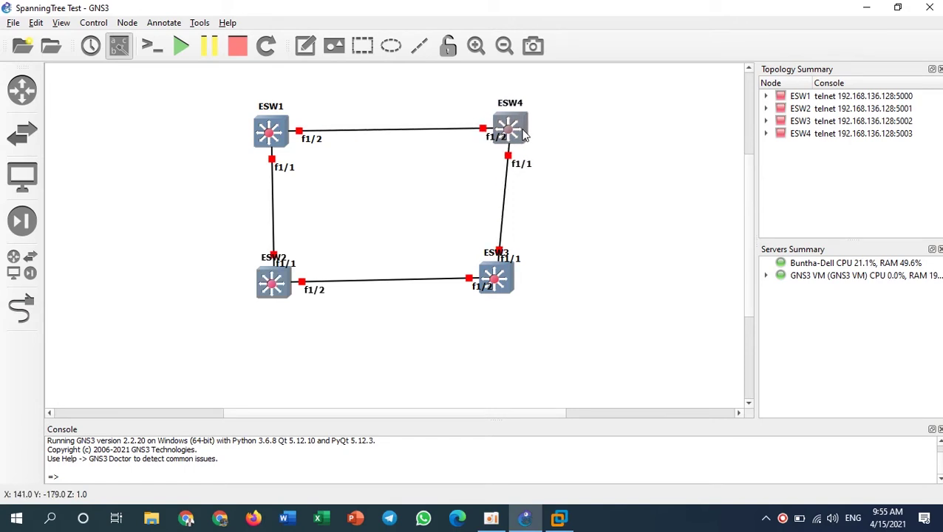
mouse_move(506, 284)
left_mouse_down()
mouse_move(532, 289)
mouse_move(523, 288)
left_mouse_up()
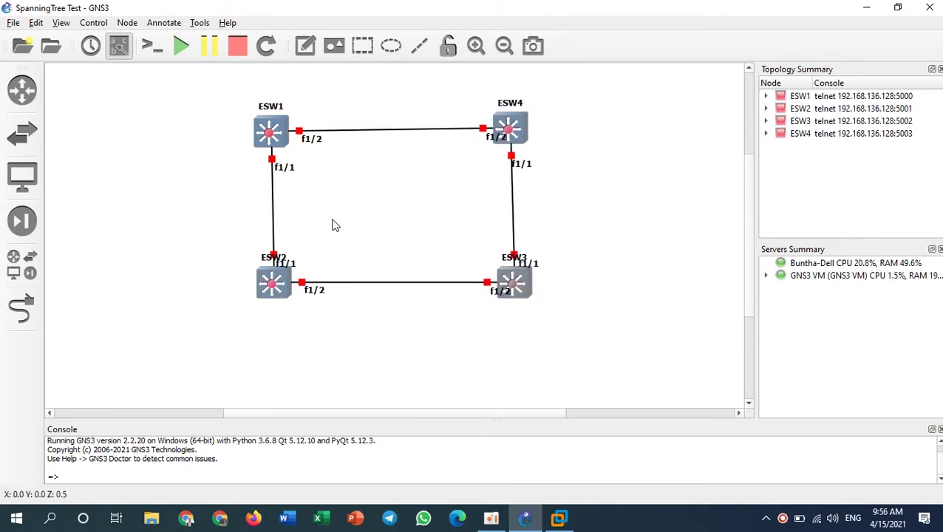
left_click_drag(283, 291, 280, 293)
left_click_drag(274, 132, 270, 129)
left_click_drag(262, 264, 262, 314)
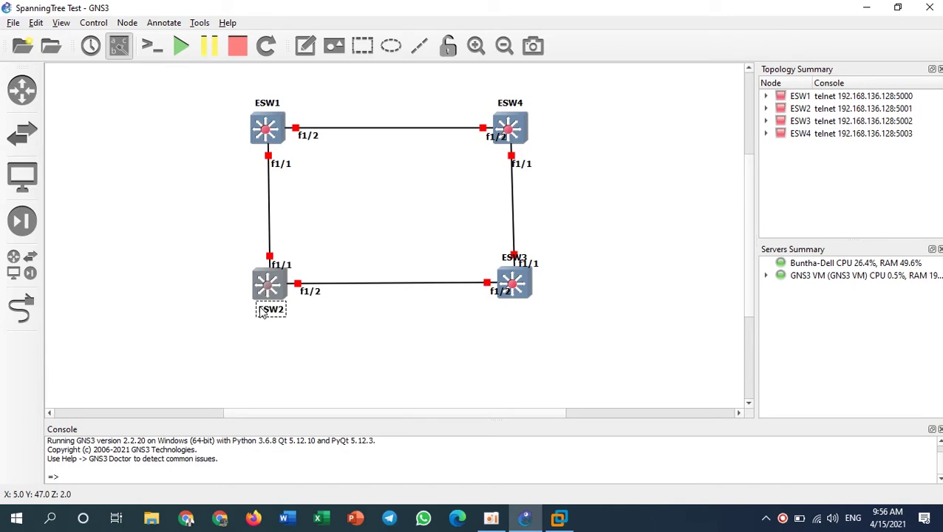
Move the ESW3 name label below its icon and shift the overlapping port labels at ESW2, ESW3 and ESW4 clear of icons and links
left_click_drag(505, 289, 484, 294)
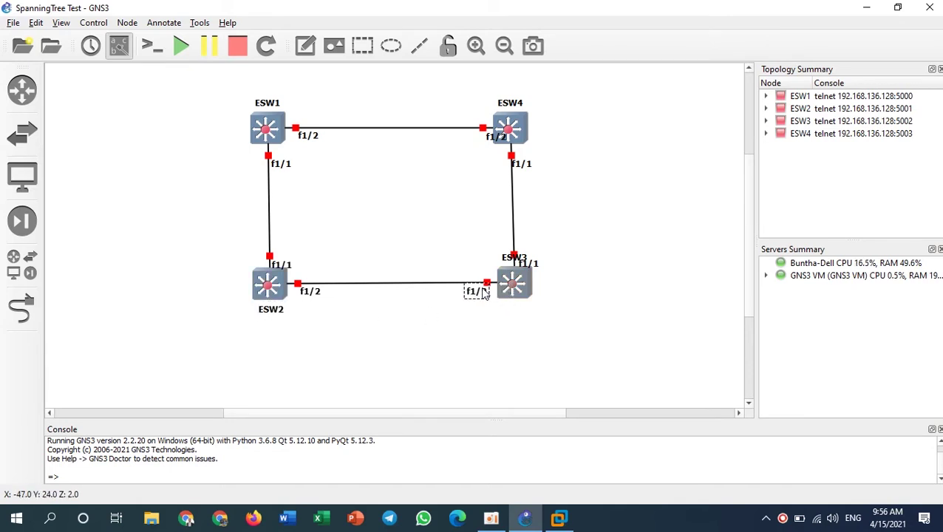
left_click_drag(513, 257, 509, 311)
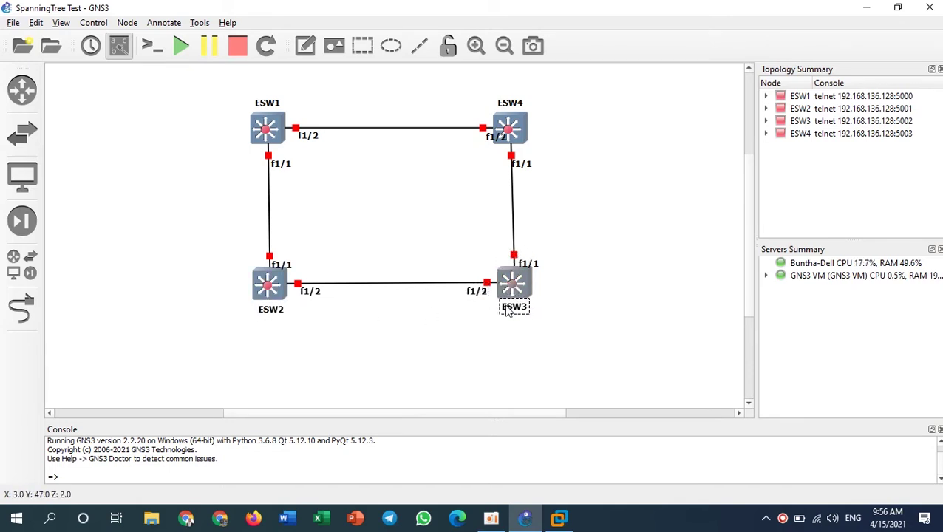
left_click_drag(494, 141, 478, 142)
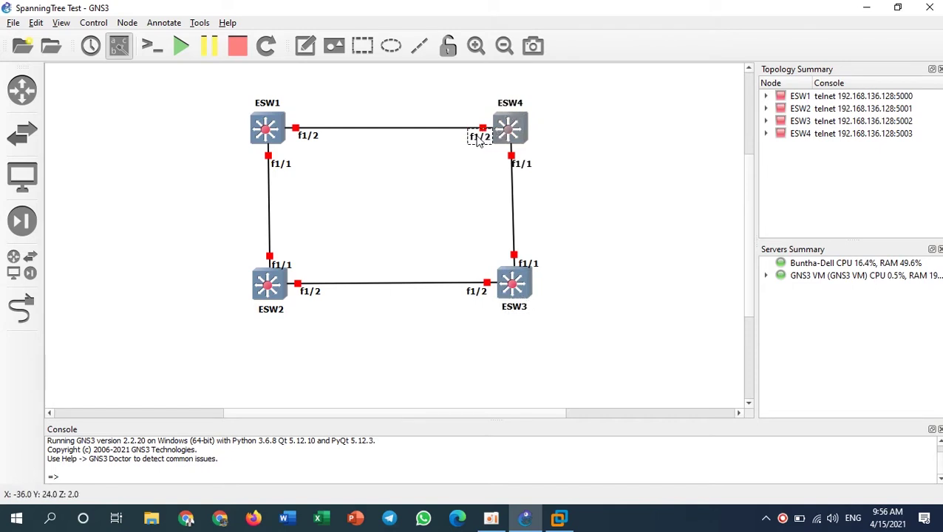
left_click_drag(527, 171, 531, 168)
left_click_drag(530, 270, 534, 264)
left_click_drag(282, 266, 248, 257)
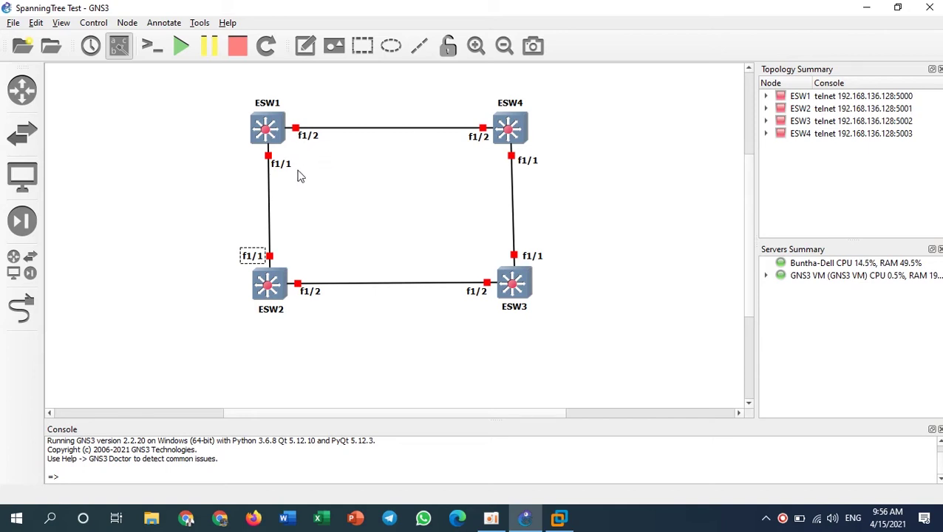
Start all four switches and open console sessions to all of them
left_click(182, 45)
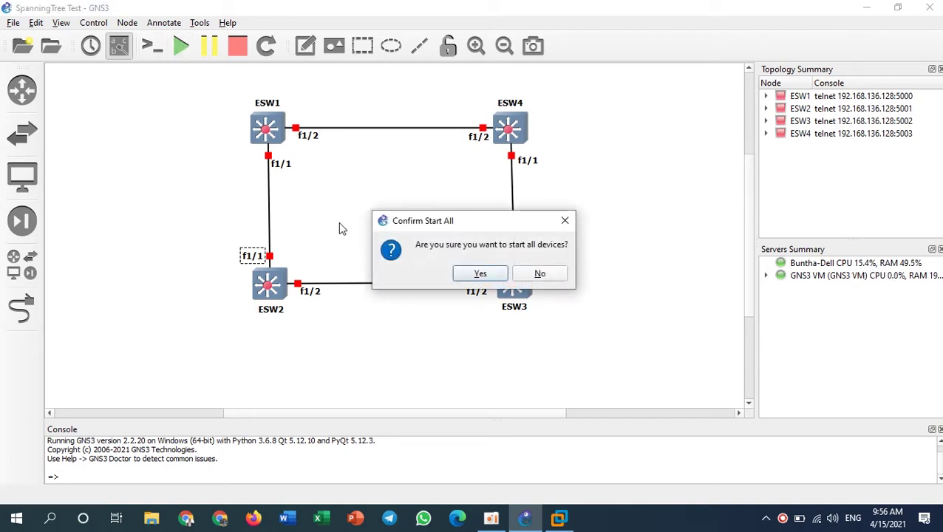
left_click(483, 273)
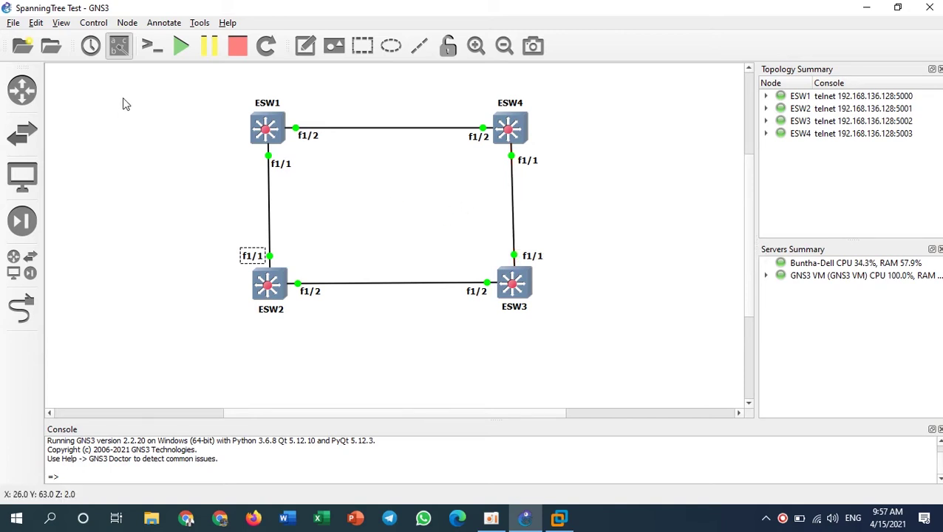
left_click(151, 48)
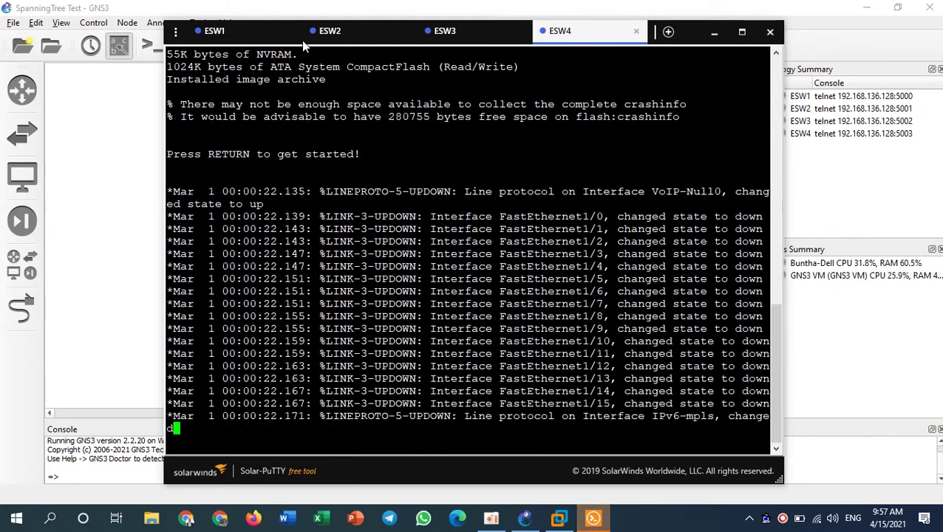
Bring up the ESW1 console prompt and enter privileged EXEC mode with en
left_click(234, 35)
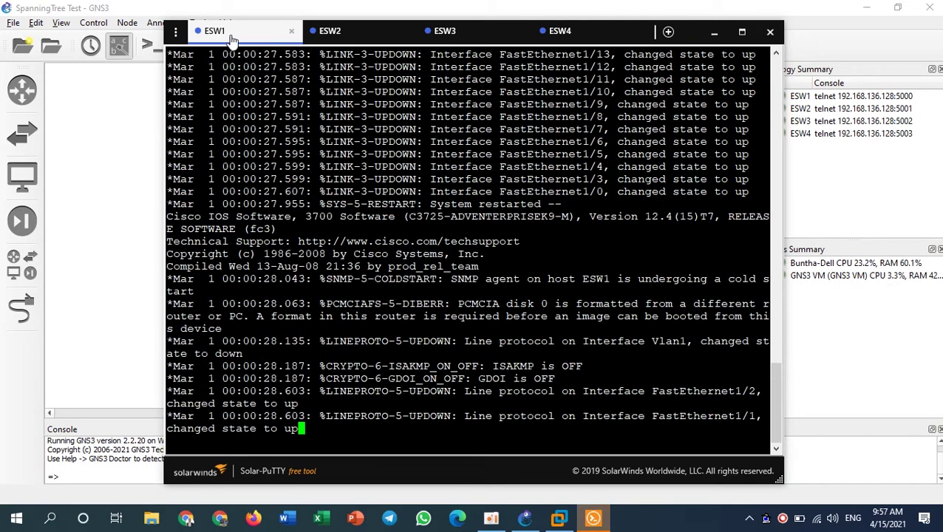
key("Return")
key("Return")
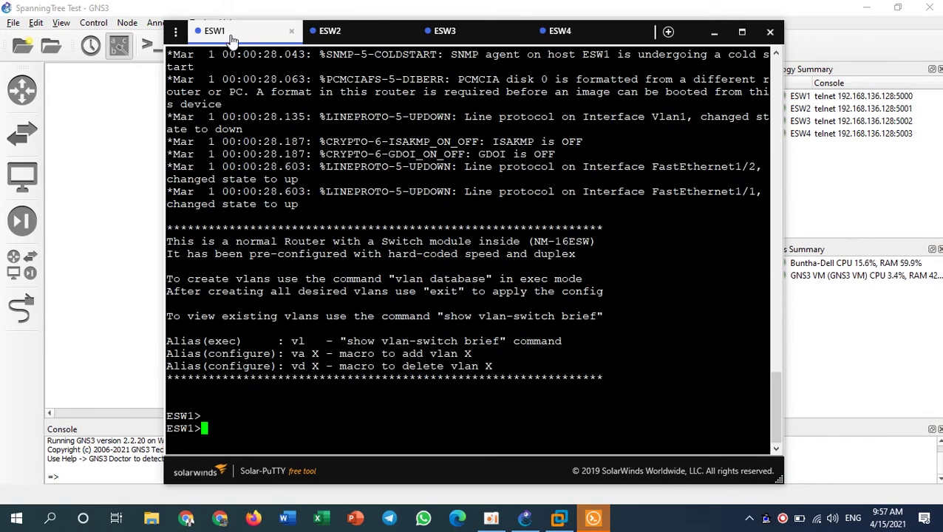
type("en")
key("Return")
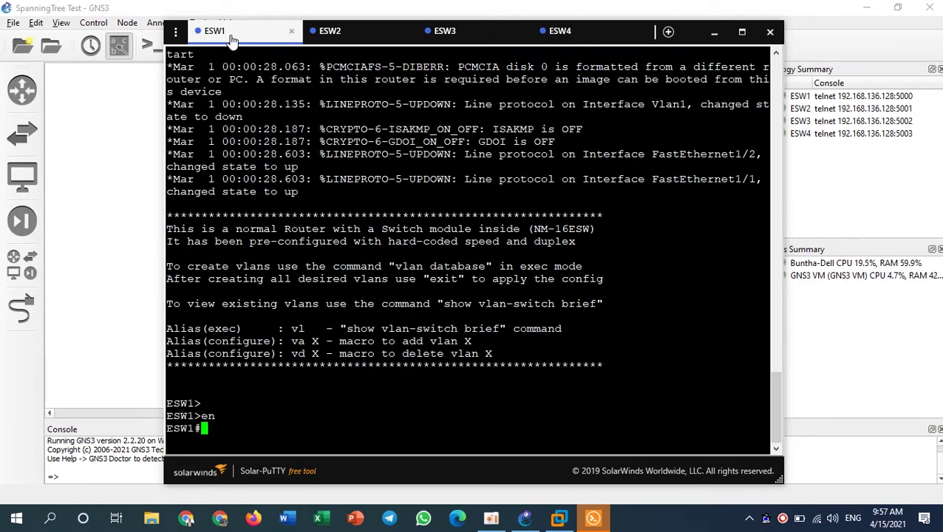
Run sh spanning-tree vlan 1 bri on ESW1 and highlight the line identifying the root bridge
type("sh span")
key("Tab")
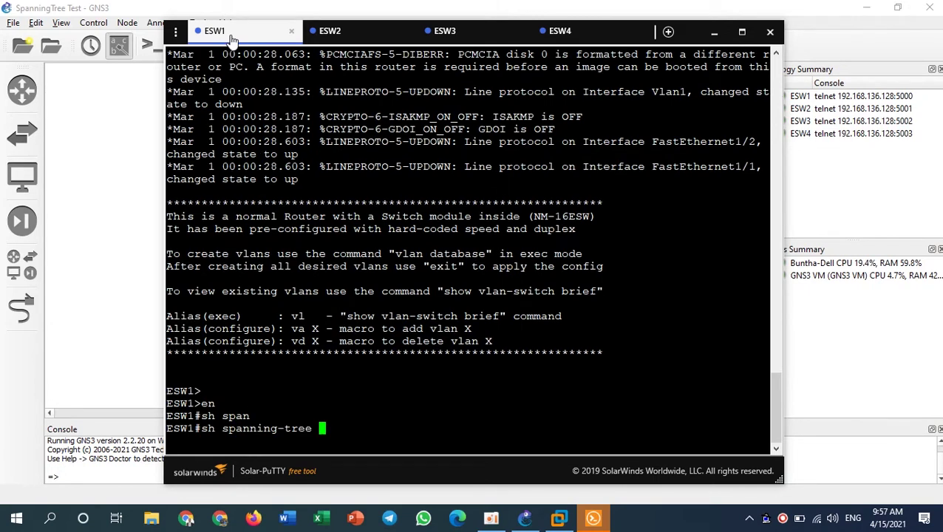
type("vlan 1 bri")
key("Tab")
key("Return")
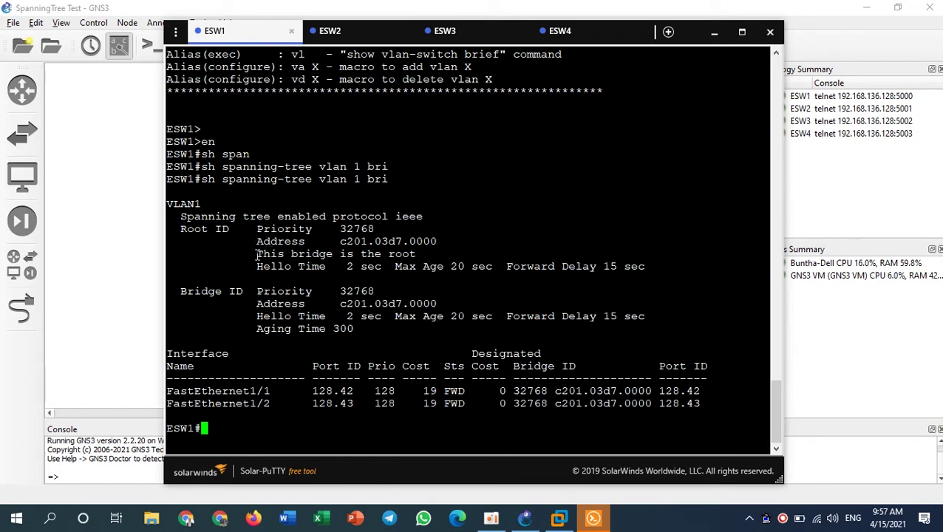
left_click_drag(258, 254, 416, 253)
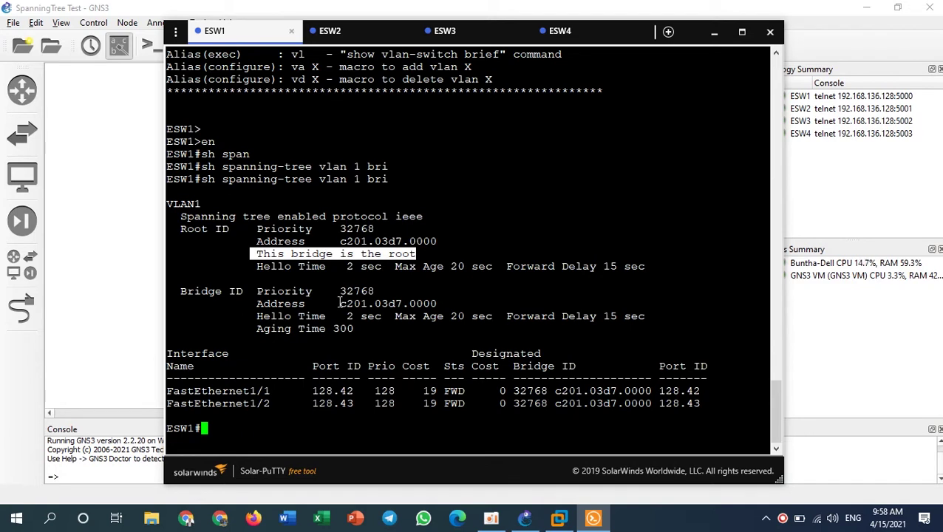
Copy ESW1's Bridge ID address and add it as a topology note reading c201.03d7.0000 beside the ESW1 icon
left_click_drag(342, 303, 436, 311)
key("ctrl+c")
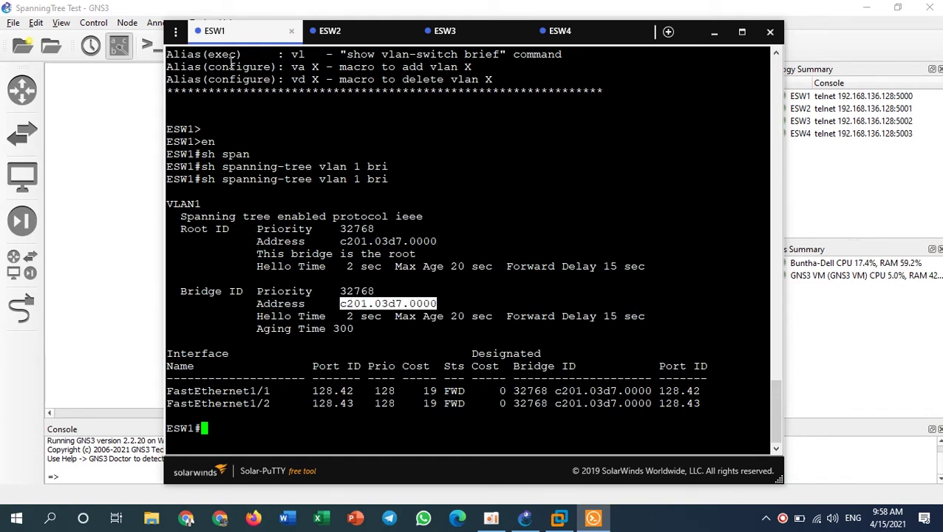
left_click(72, 125)
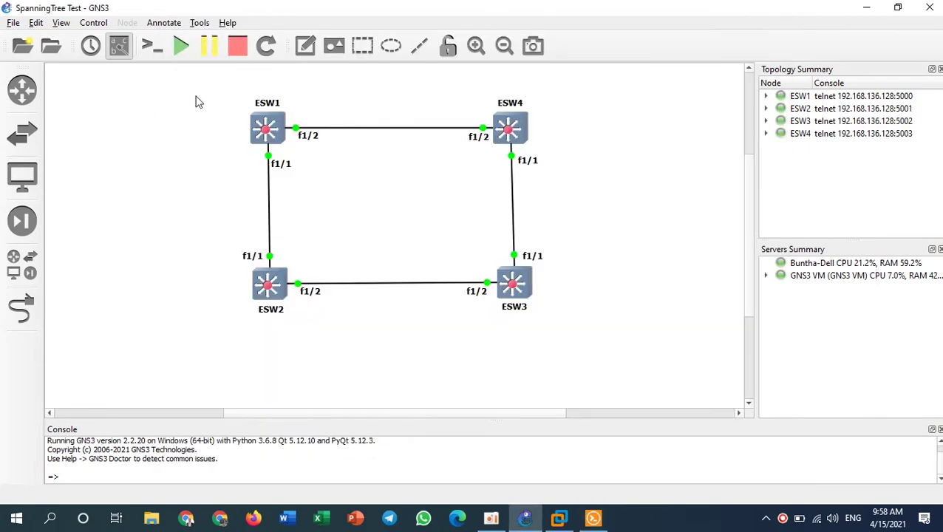
left_click(305, 45)
left_click(154, 128)
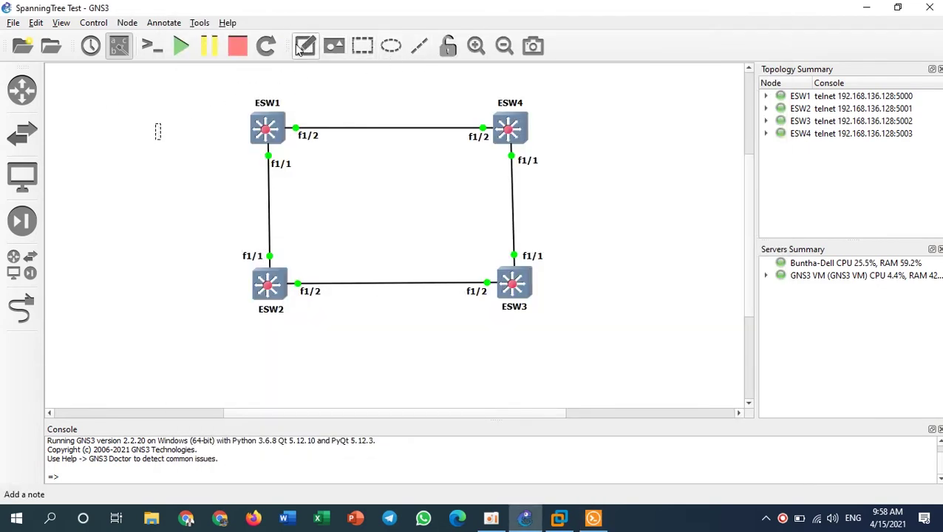
key("ctrl+v")
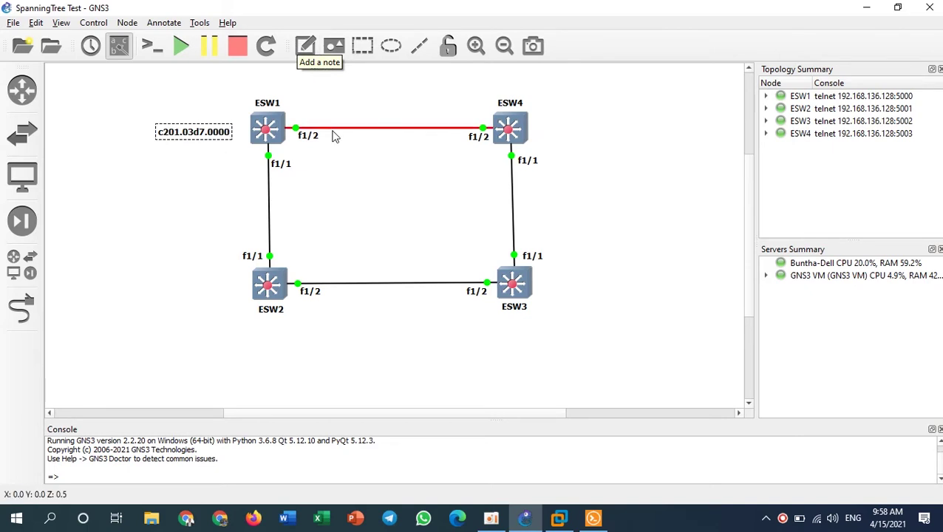
left_click_drag(196, 140, 211, 129)
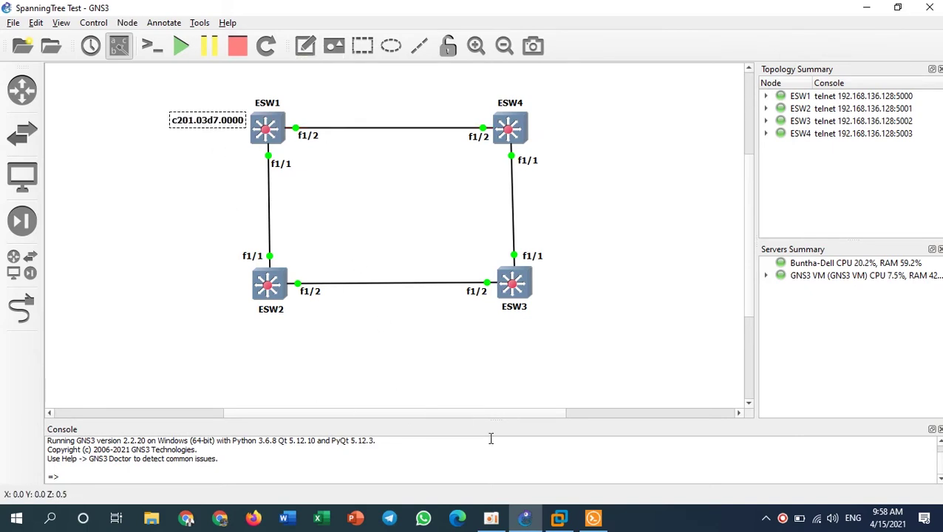
Switch to the ESW2 console in Solar-PuTTY and enter privileged EXEC mode with en
left_click(593, 518)
left_click(349, 31)
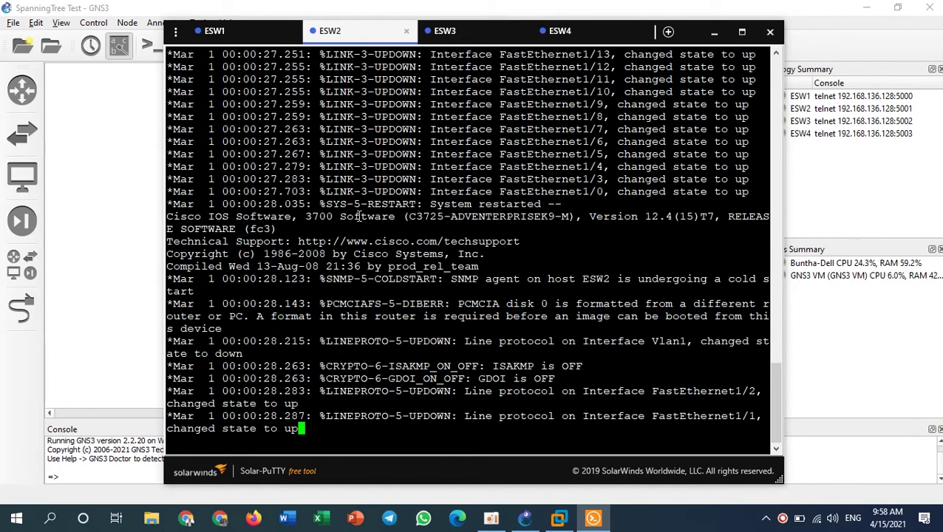
key("Return")
key("Return")
key("Return")
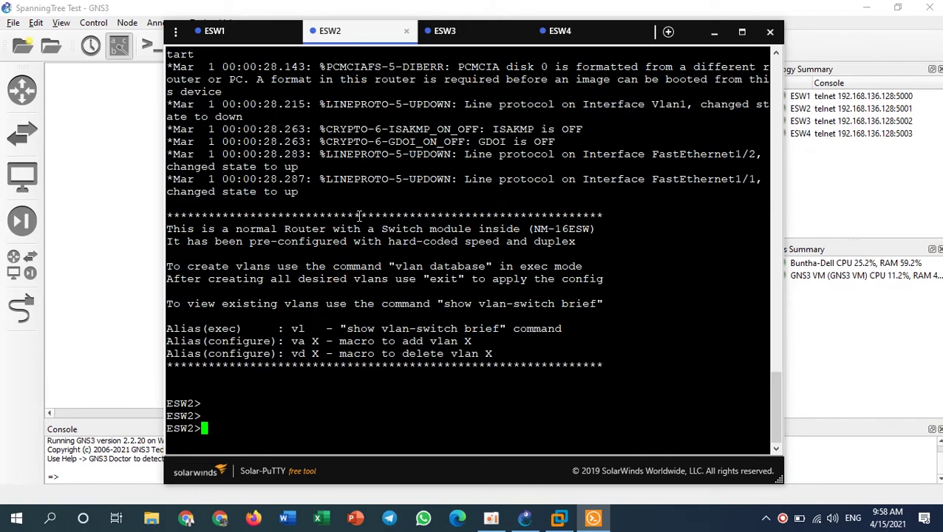
type("en")
key("Return")
Run sh spanning-tree vlan 1 bri on ESW2
type("sh span")
key("Tab")
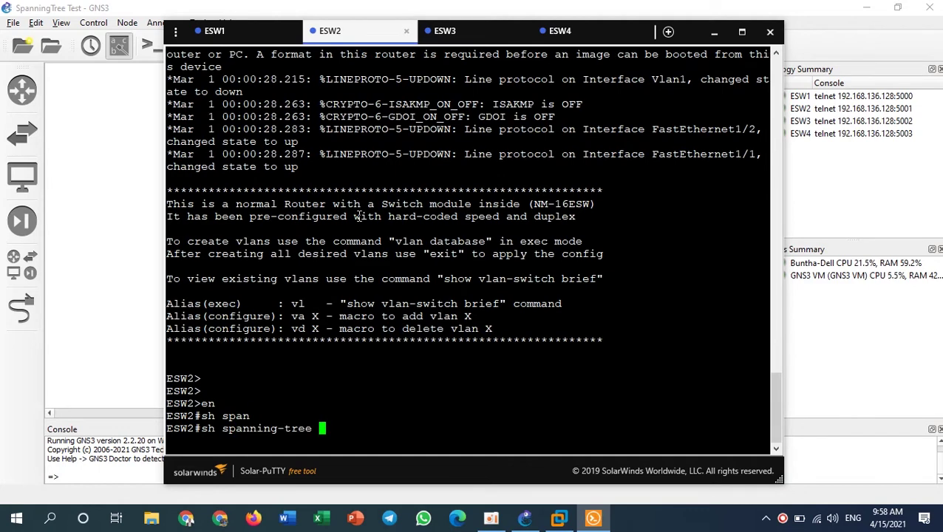
type("vlan 1 br")
key("Tab")
type("i")
key("Return")
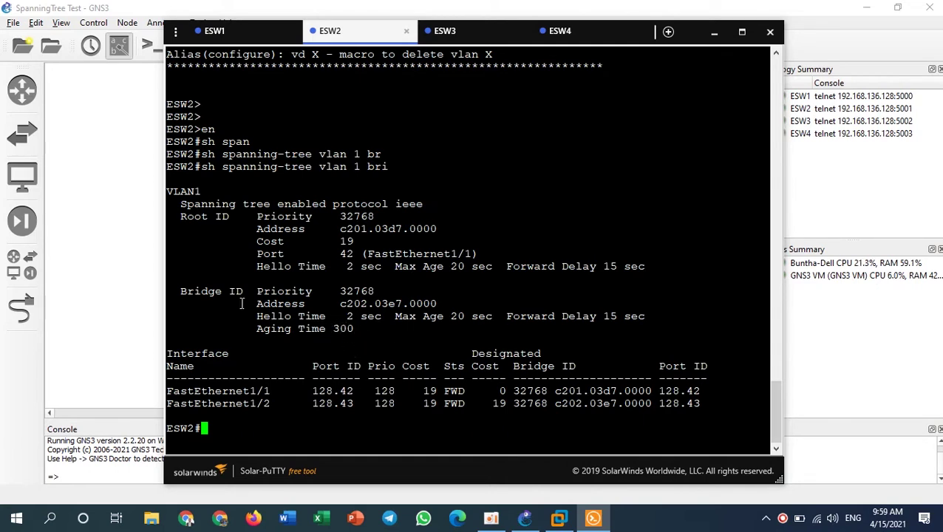
Copy ESW2's Bridge ID address into a topology note reading c202.03e7.0000 and place it beside the ESW2 icon
left_click_drag(341, 304, 437, 304)
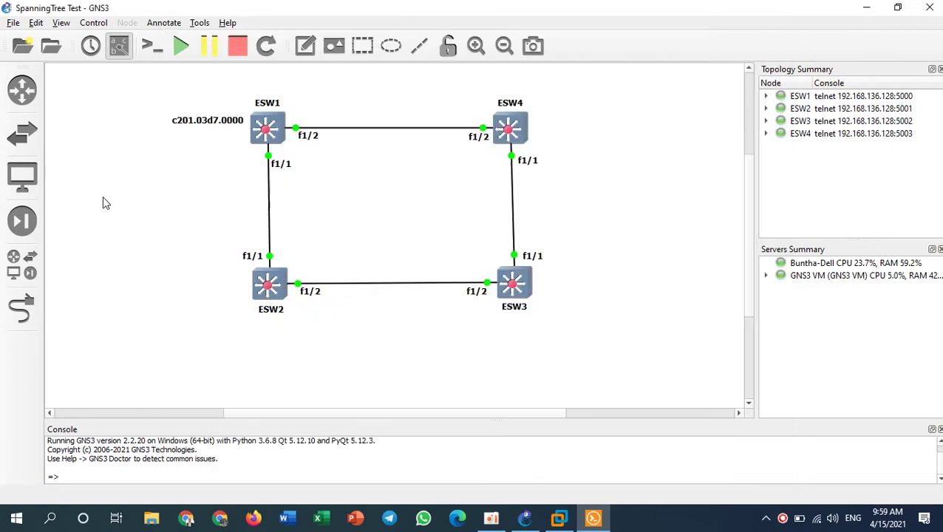
left_click(103, 206)
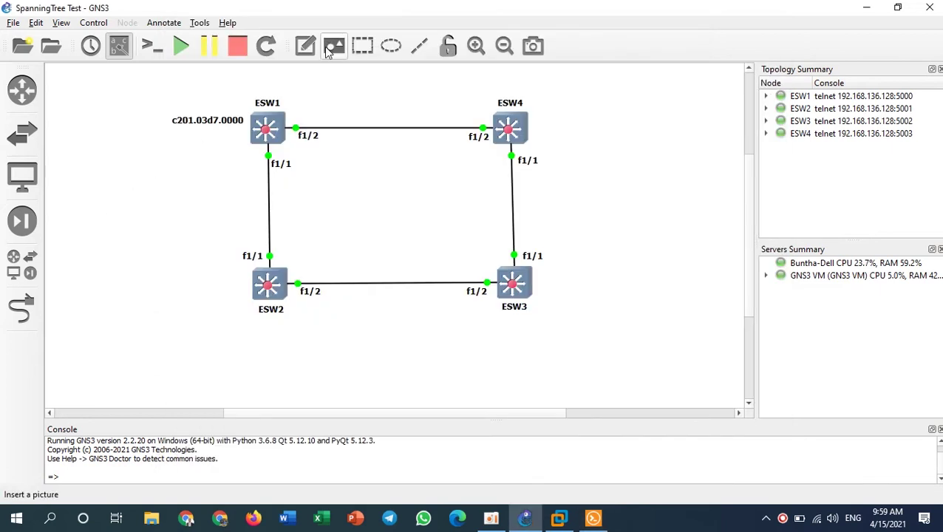
left_click(314, 47)
left_click(169, 296)
type("c202.03e7.0000")
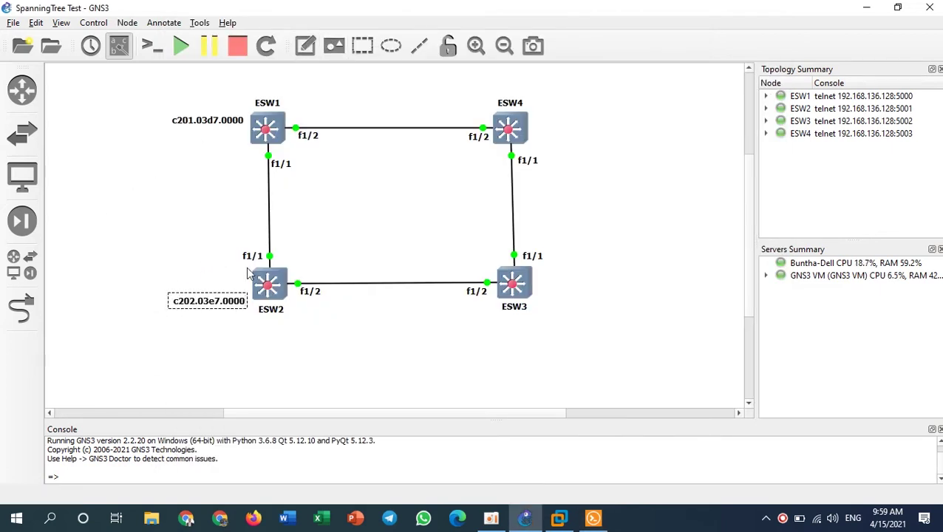
left_click(202, 265)
left_click_drag(217, 308, 215, 295)
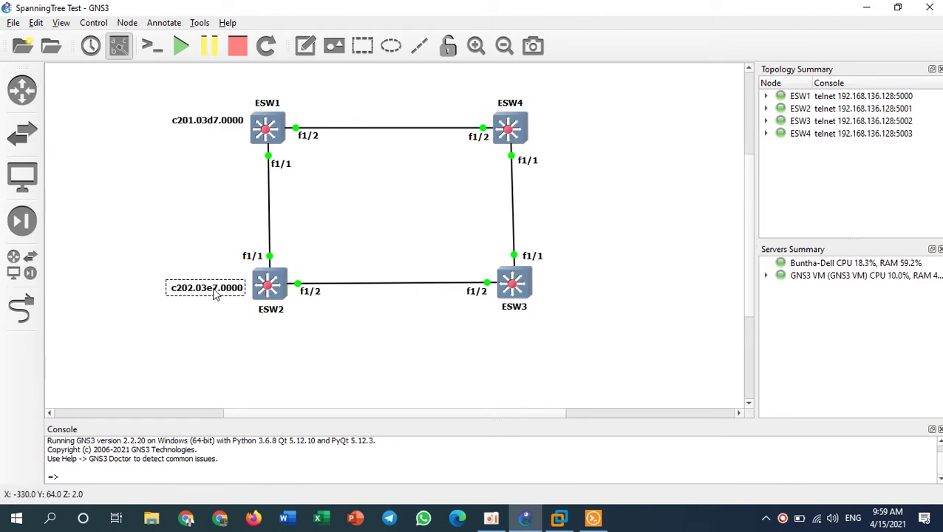
Switch to the ESW3 console in Solar-PuTTY and enter privileged EXEC mode with en
key("alt+Tab")
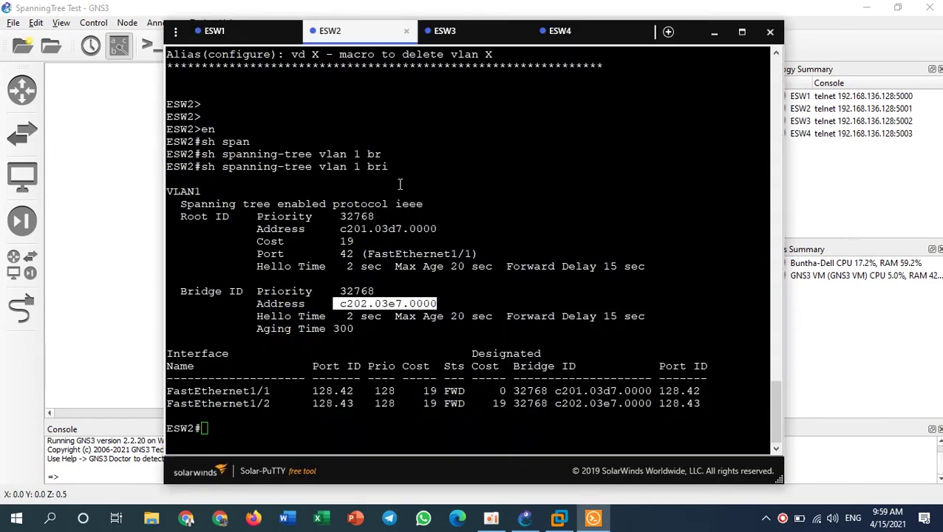
left_click(446, 30)
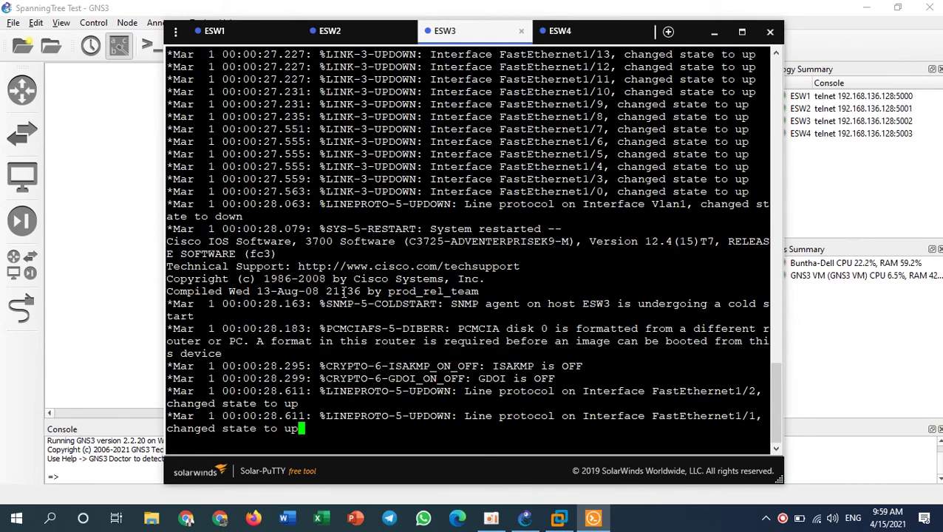
key("Return")
type("en")
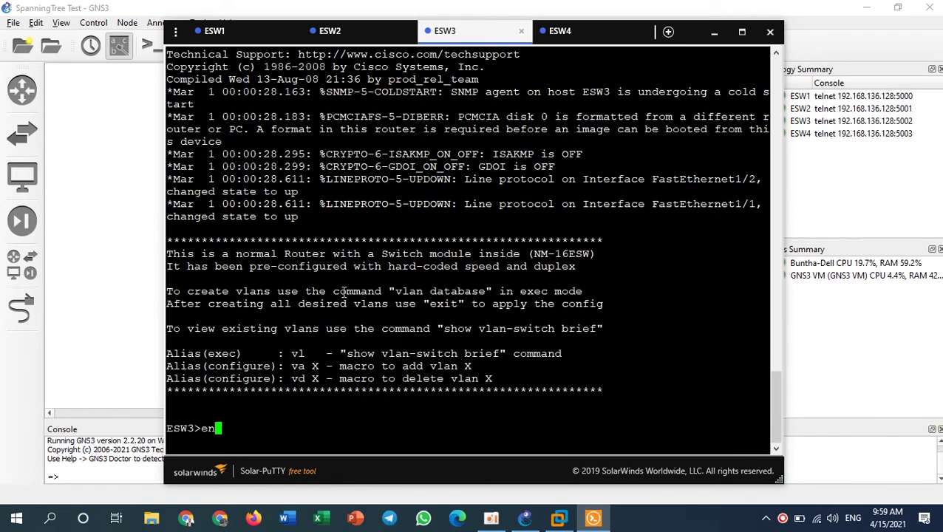
key("Return")
Run sh spanning-tree vlan 1 bri on ESW3, correcting the vlan spacing, and highlight the status of FastEthernet1/1
type("sh span")
key("Tab")
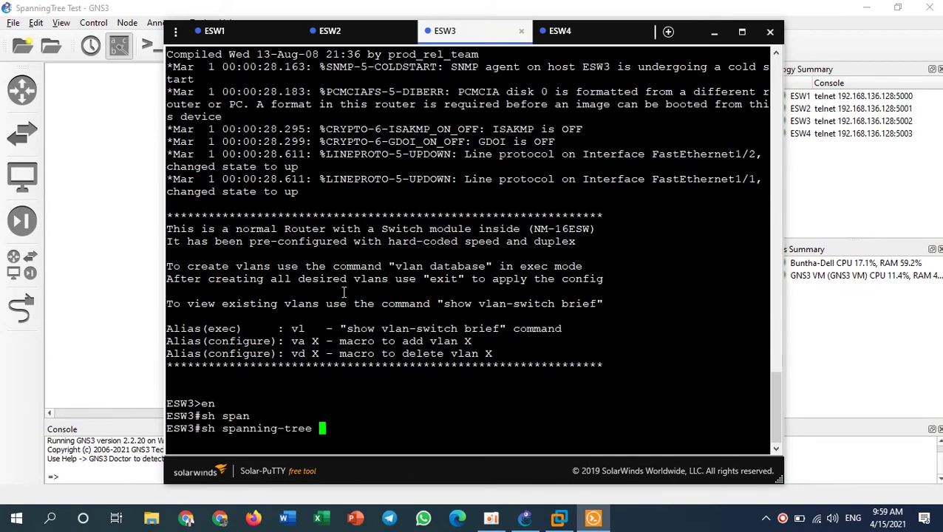
type("vlan")
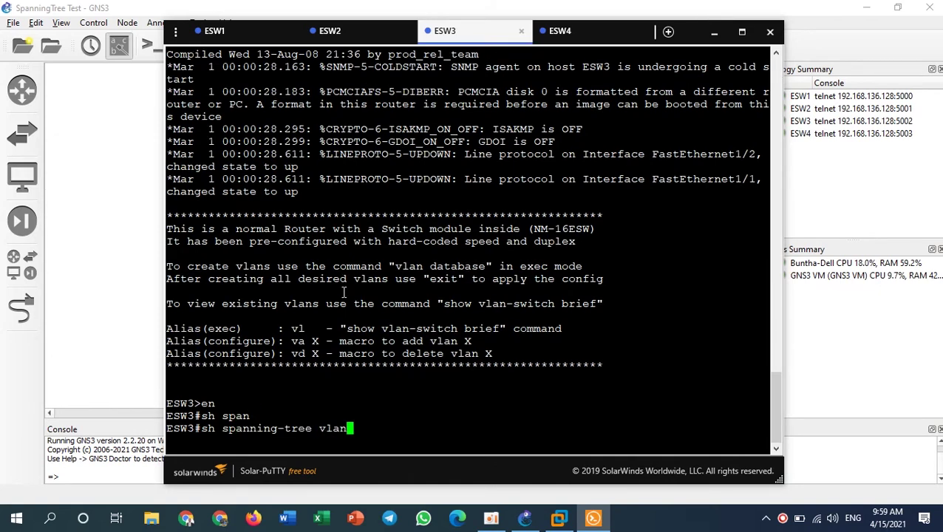
type("1 br")
key("Tab")
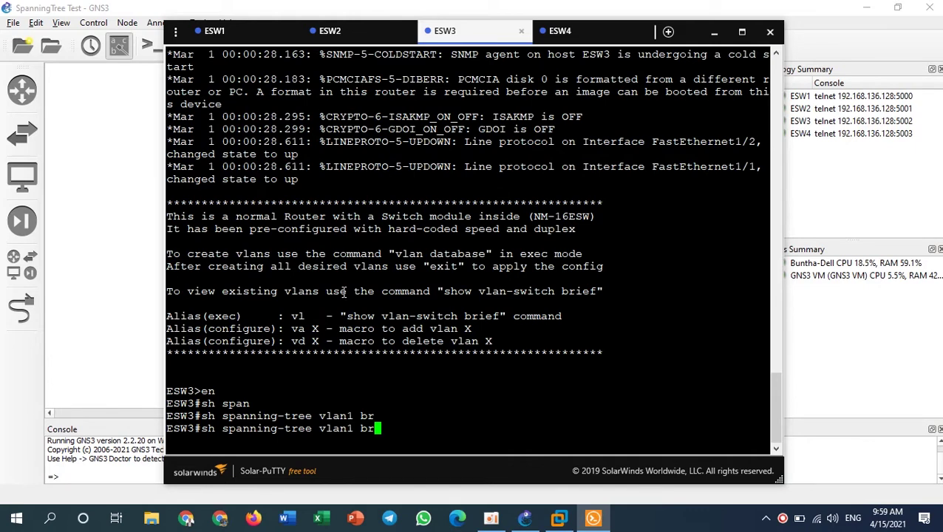
type("i")
key("Tab")
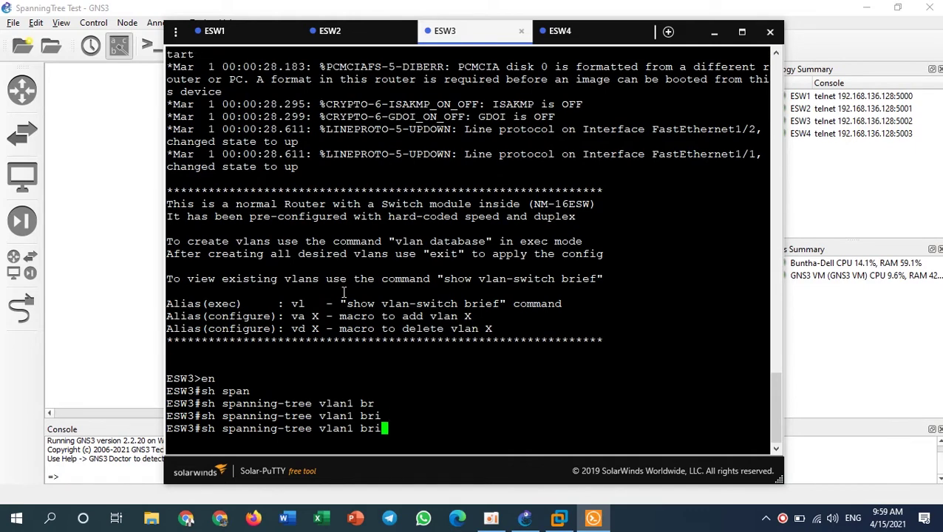
key("BackSpace")
key("BackSpace")
type("1 br")
key("Tab")
type("i")
key("Return")
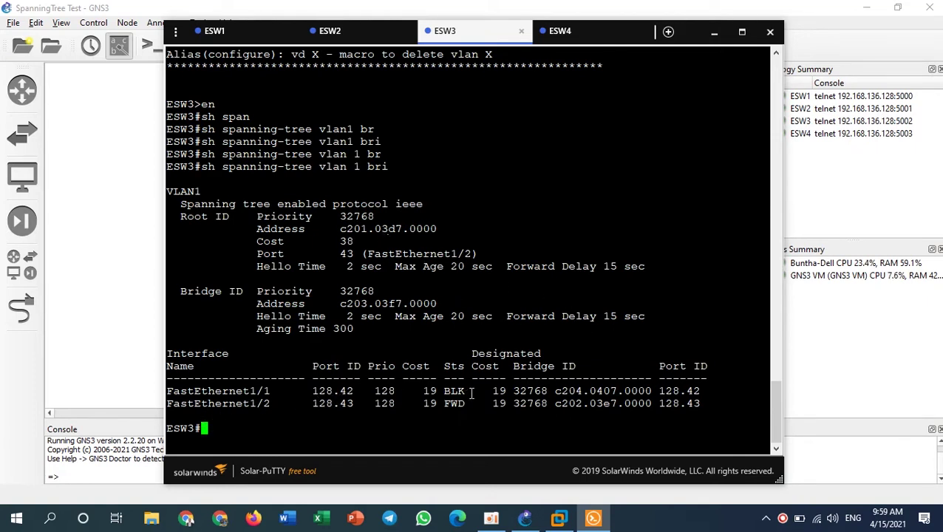
left_click_drag(492, 392, 441, 394)
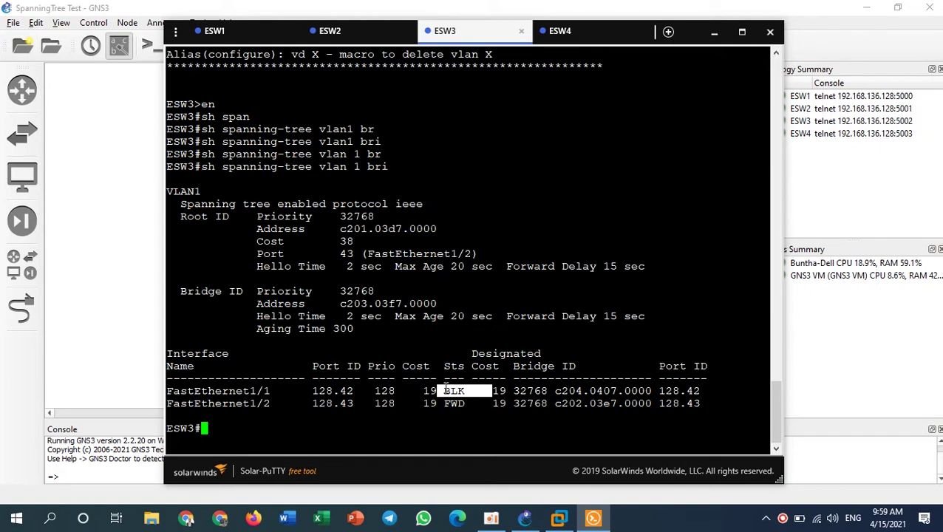
Highlight the FastEthernet1/1 and FastEthernet1/2 interface names in ESW3's spanning-tree output to examine its ports
left_click(277, 391)
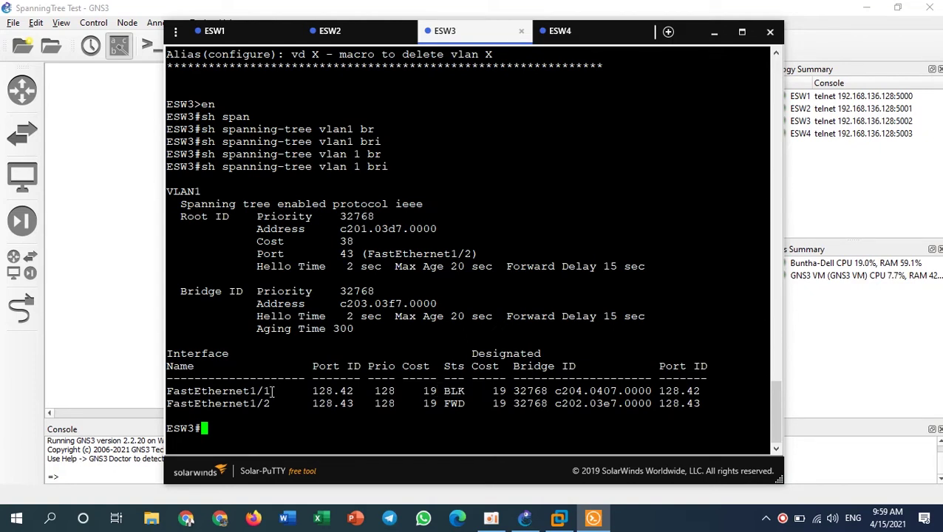
left_click_drag(273, 392, 249, 391)
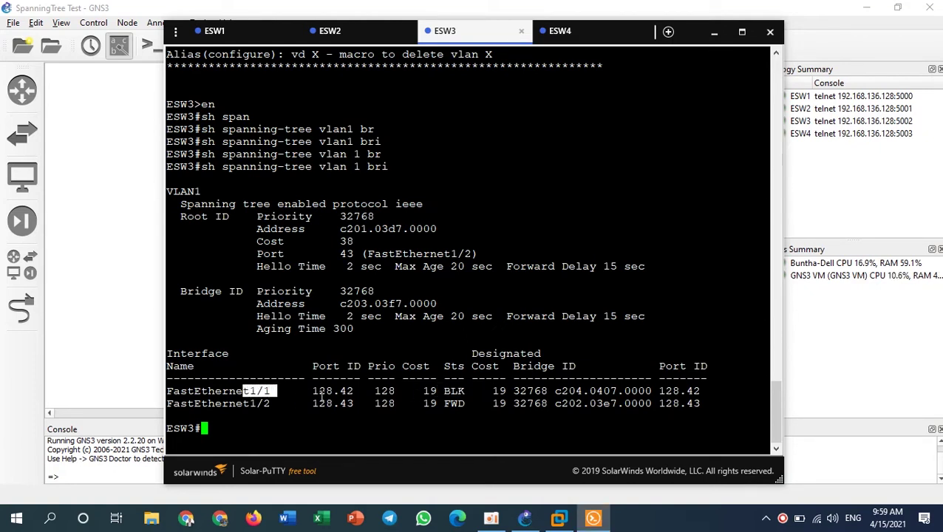
left_click_drag(272, 404, 252, 403)
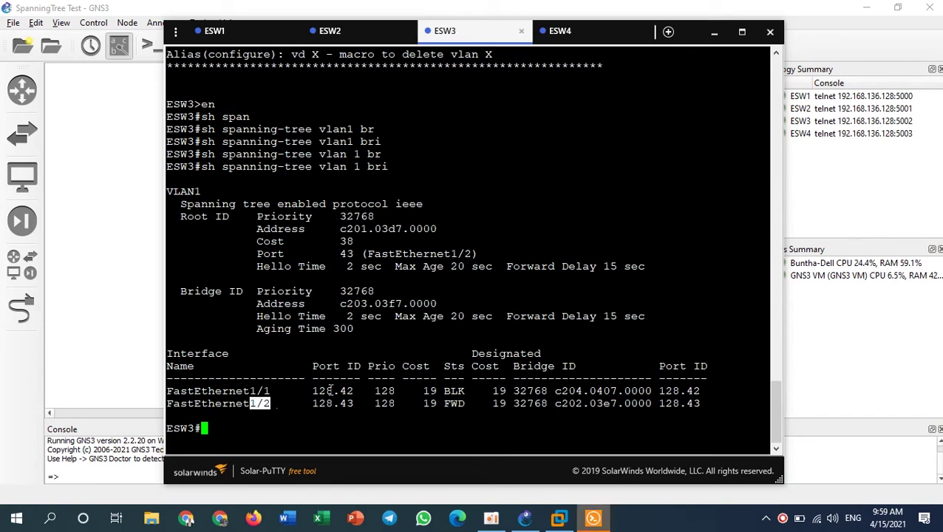
Copy ESW3's Bridge ID address into a topology note reading c203.03f7.0000 beside the ESW3 icon
left_click_drag(334, 305, 434, 306)
key("ctrl+c")
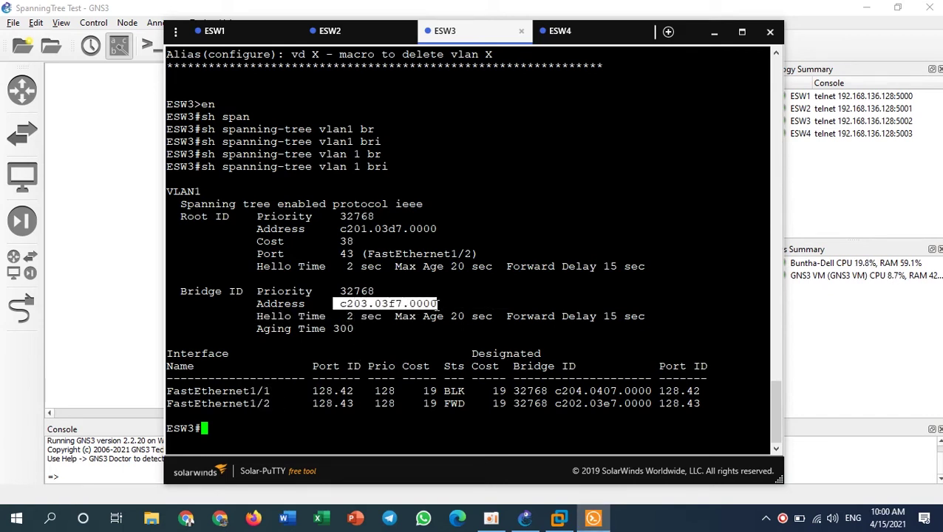
left_click(108, 186)
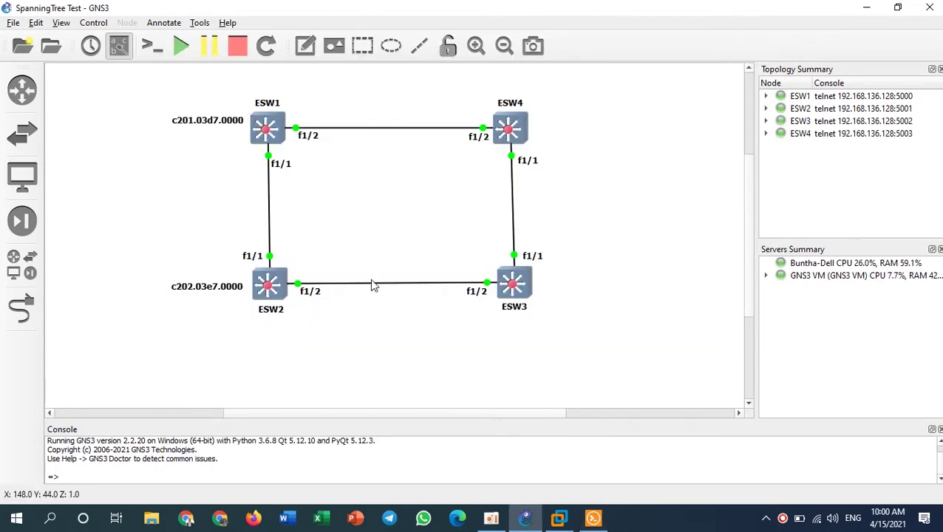
left_click(305, 46)
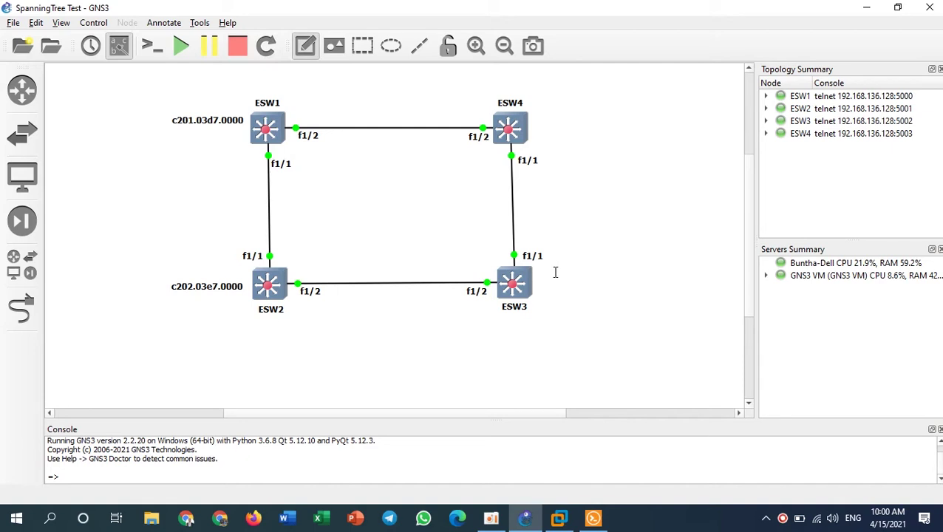
left_click(555, 275)
key("ctrl+v")
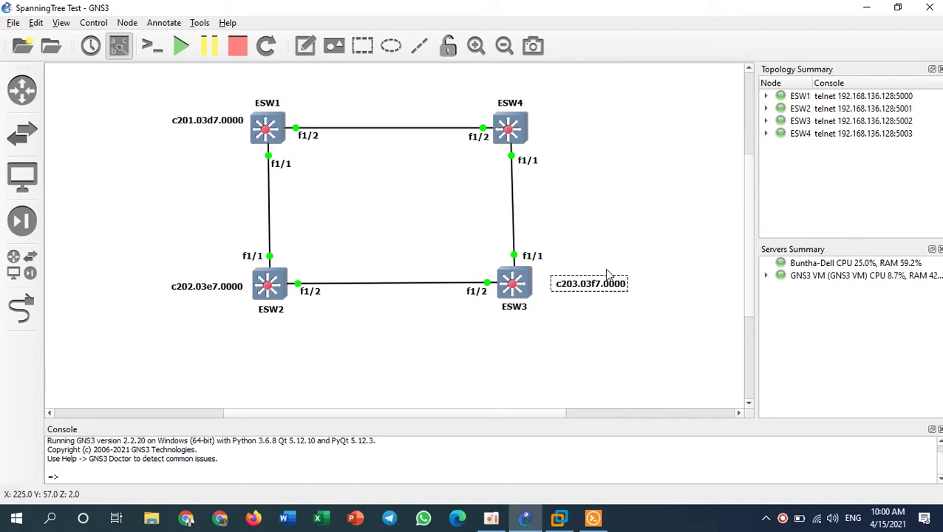
left_click(617, 261)
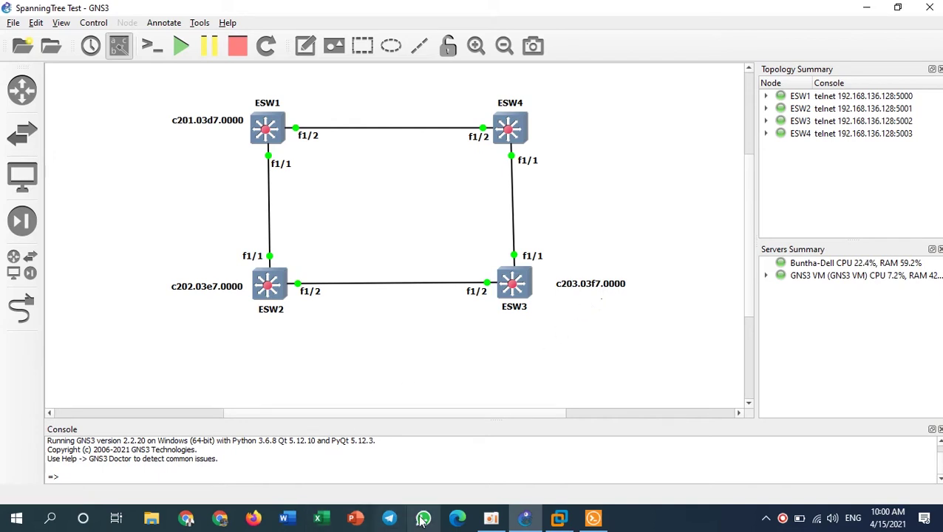
Switch to the ESW4 console in Solar-PuTTY and enter privileged EXEC mode with en
left_click(593, 516)
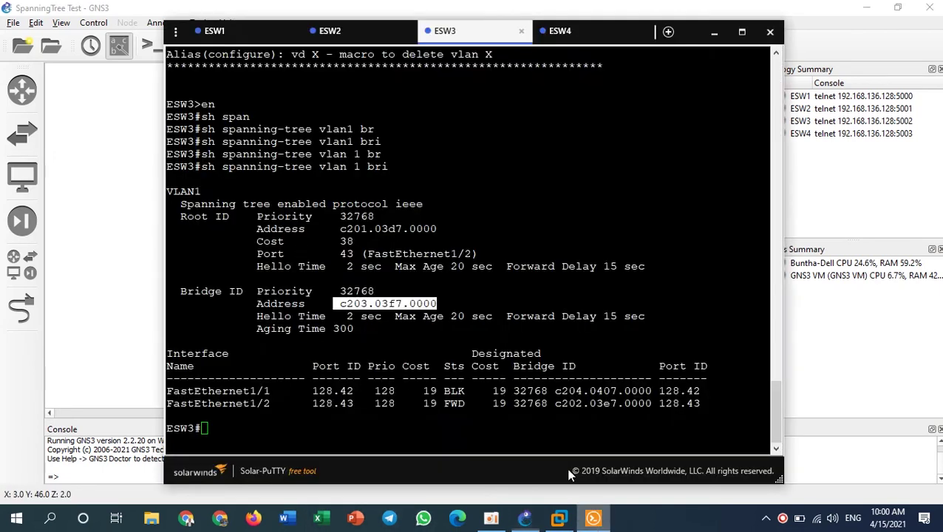
left_click(564, 35)
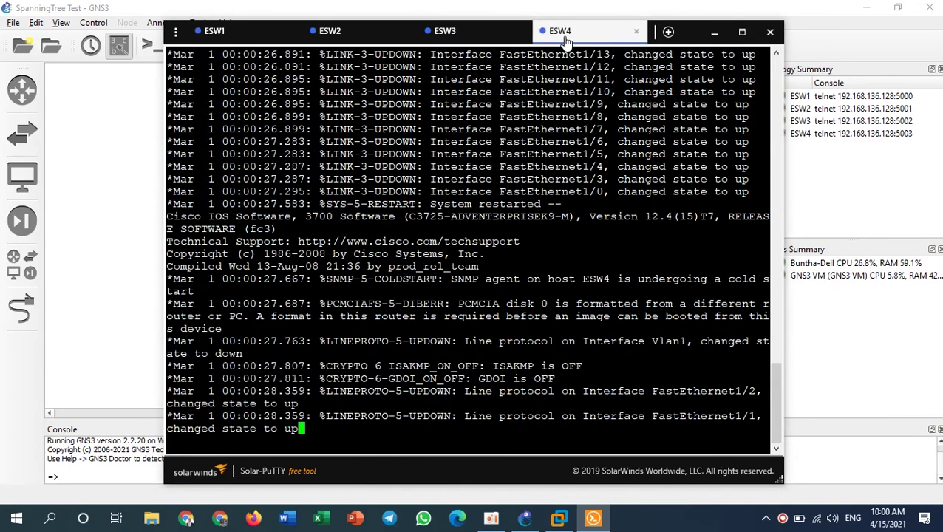
key("Return")
key("Return")
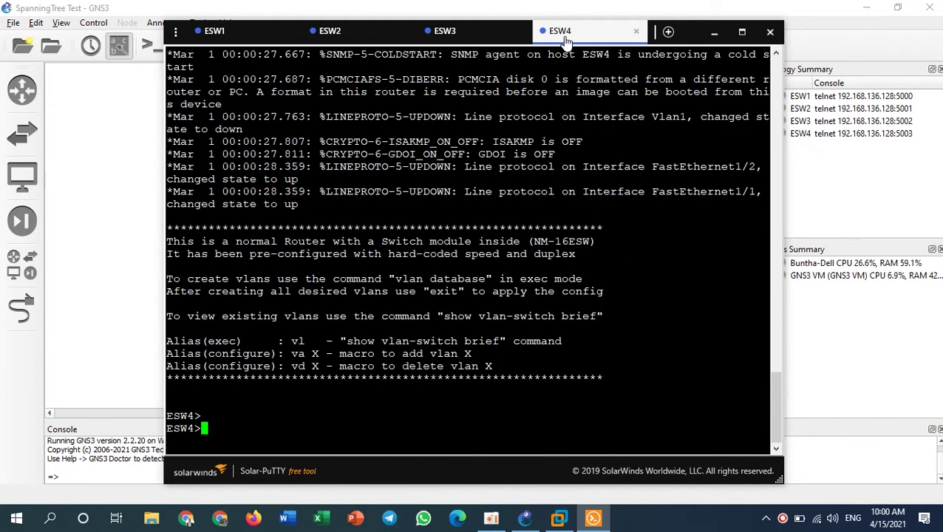
type("en")
key("Return")
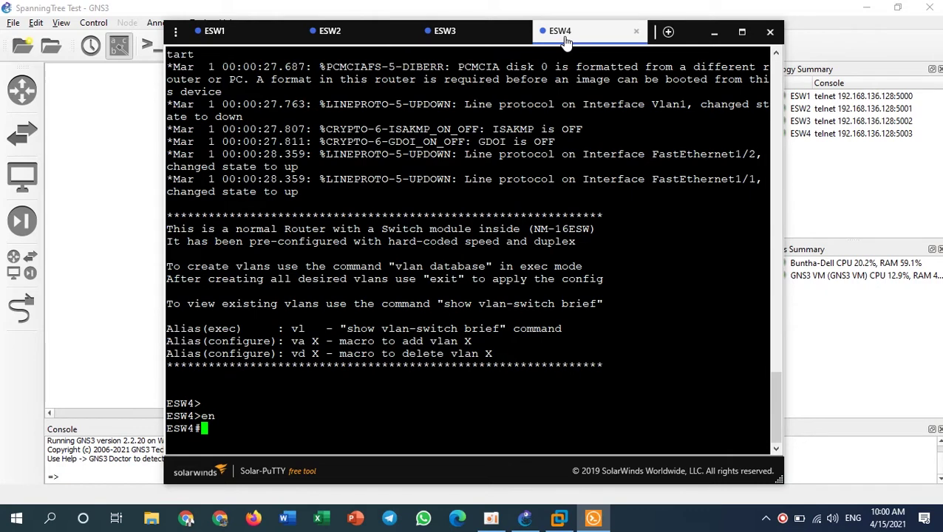
Run sh spanning-tree vlan 1 bri on ESW4
type("sh span")
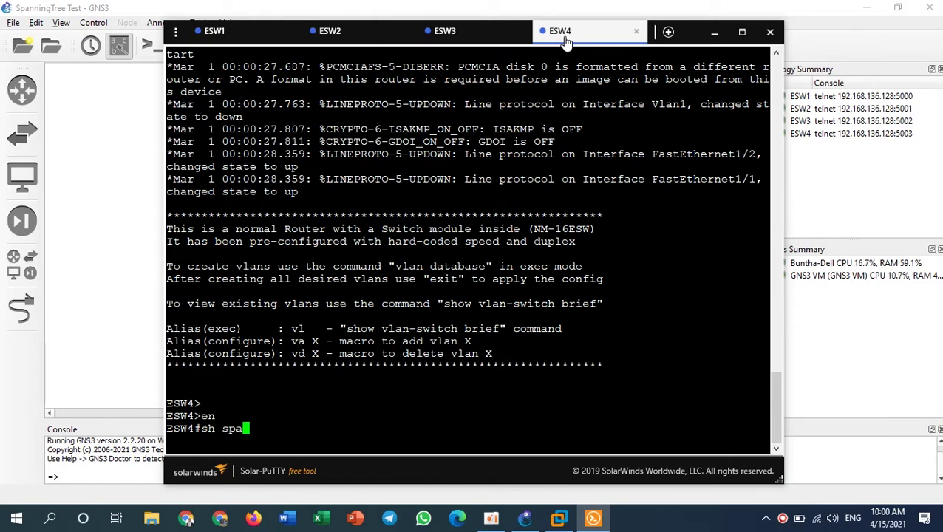
key("Tab")
type("v")
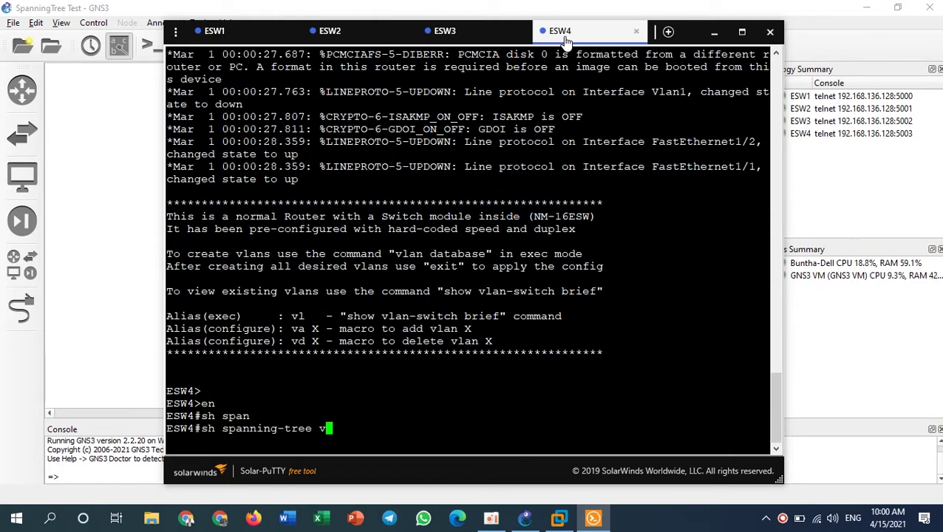
type("lan 1 bri")
key("Tab")
key("Return")
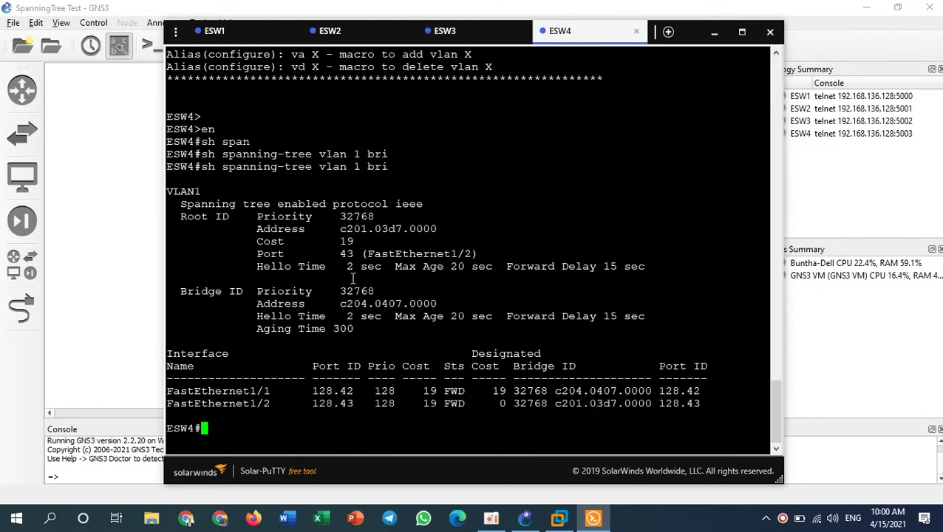
Copy ESW4's Bridge ID address into a topology note reading c204.0407.0000 and place it beside the ESW4 icon
left_click_drag(341, 304, 436, 304)
key("ctrl+c")
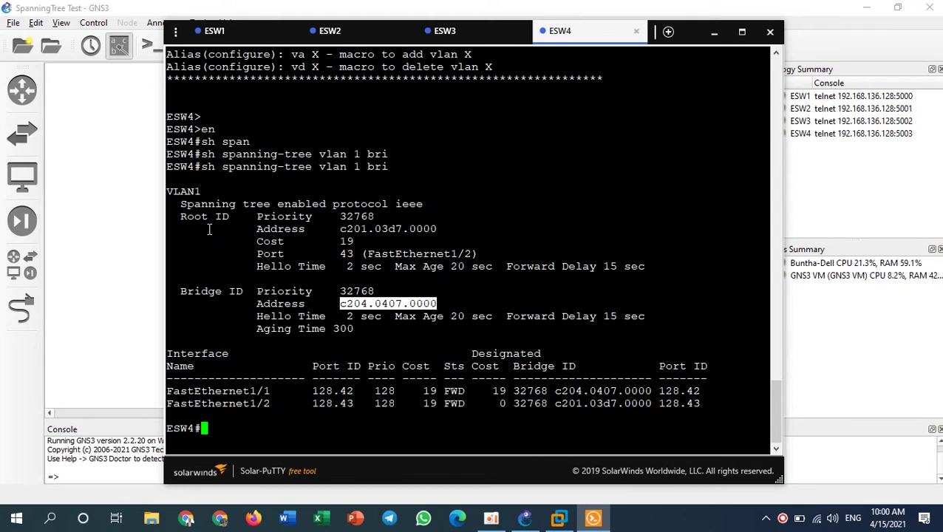
left_click(123, 218)
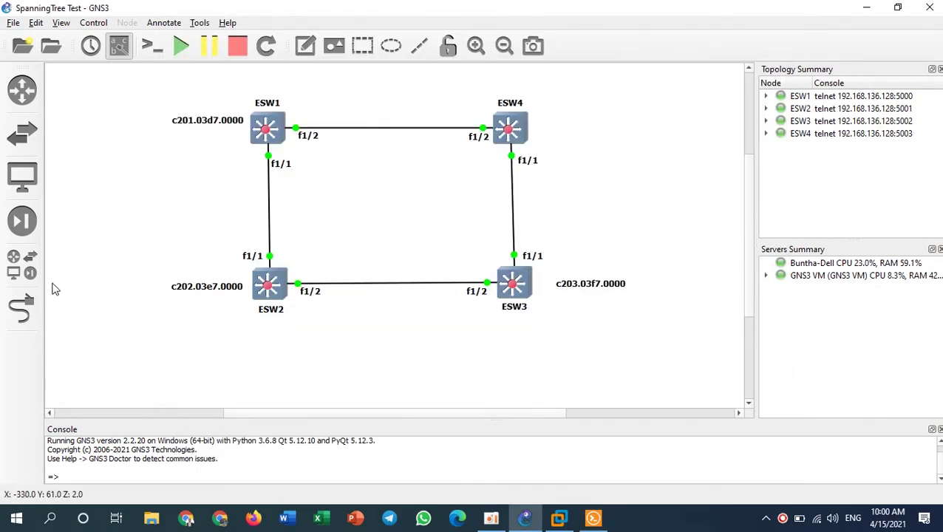
left_click(305, 45)
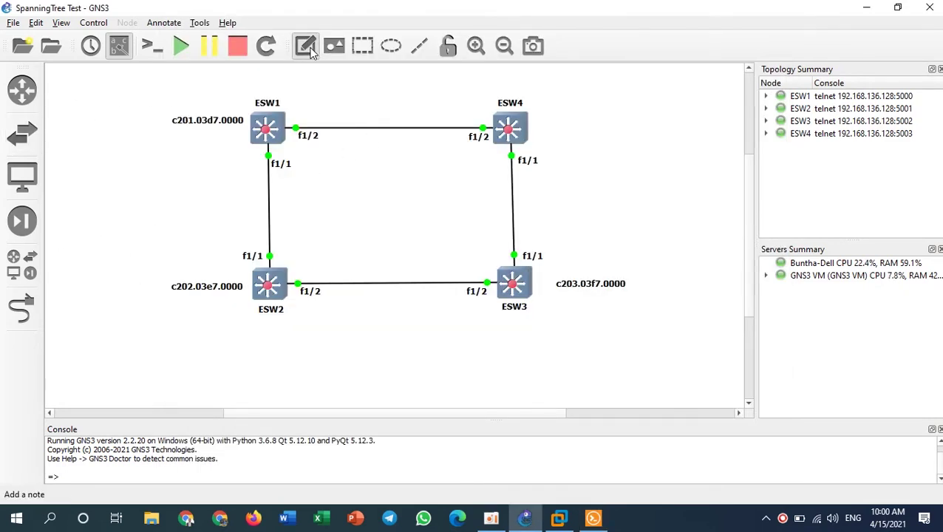
left_click(575, 128)
key("ctrl+v")
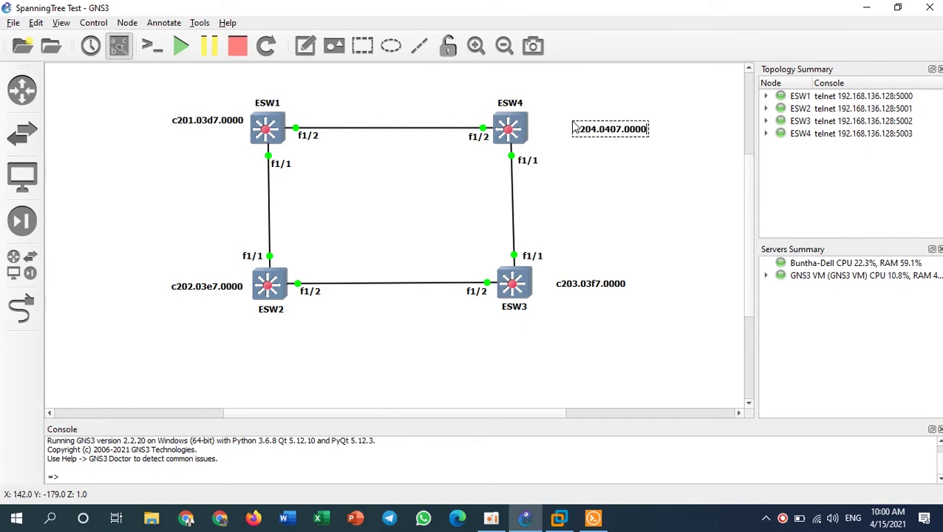
left_click(641, 177)
left_click_drag(609, 135, 581, 133)
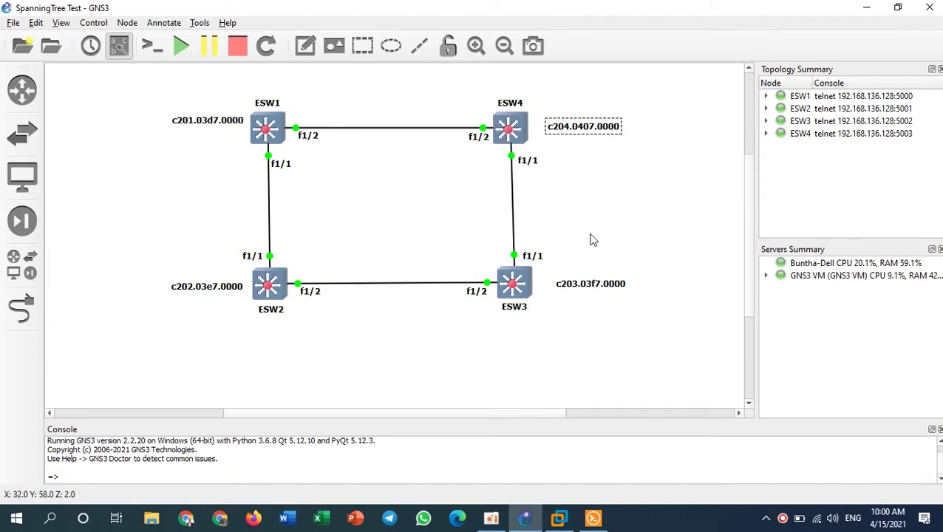
Move the ESW3 and ESW4 address notes closer to their switches so they line up with each other
left_click_drag(582, 286, 571, 288)
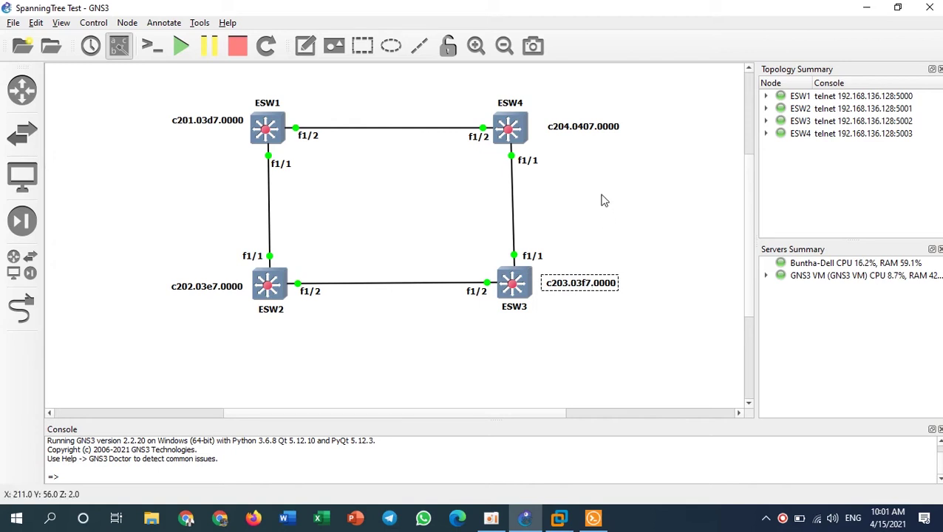
left_click(584, 128)
left_click_drag(584, 129, 581, 130)
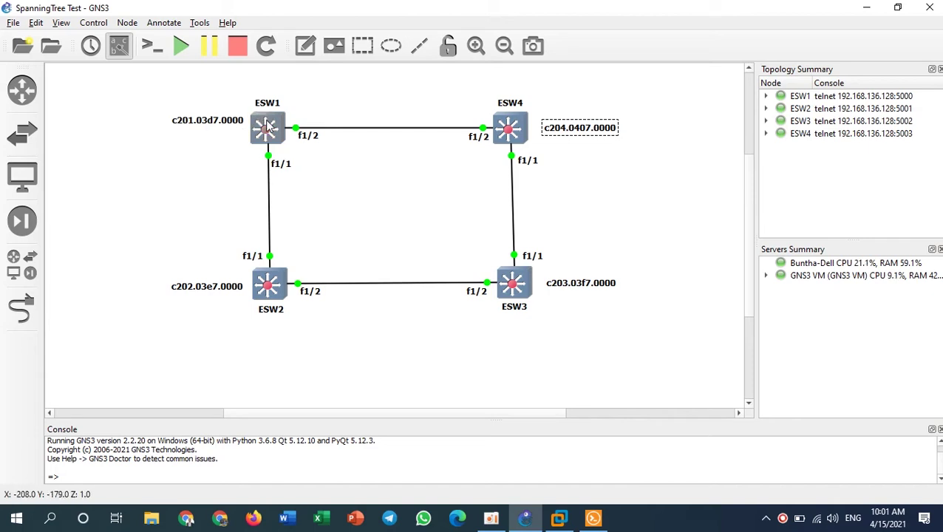
Add a note reading DP and position it just above ESW1's f1/2 port
mouse_move(269, 130)
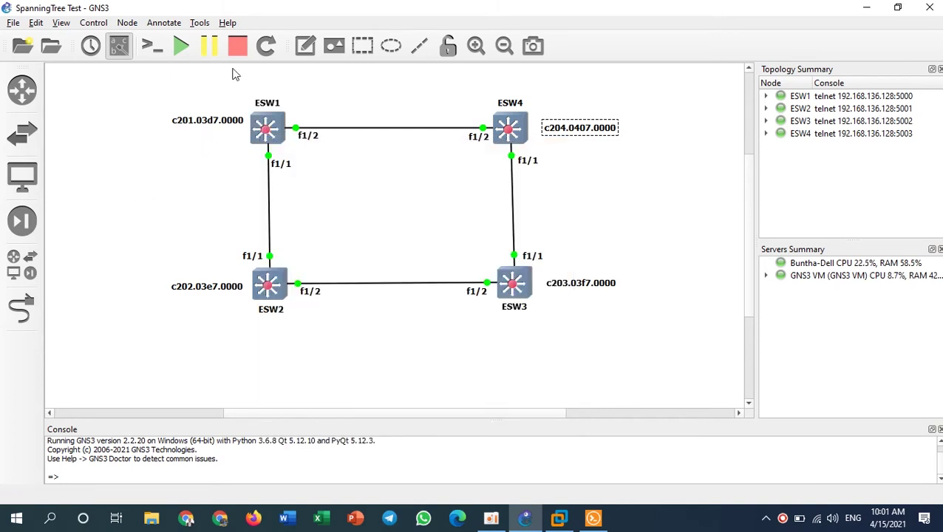
left_click(305, 45)
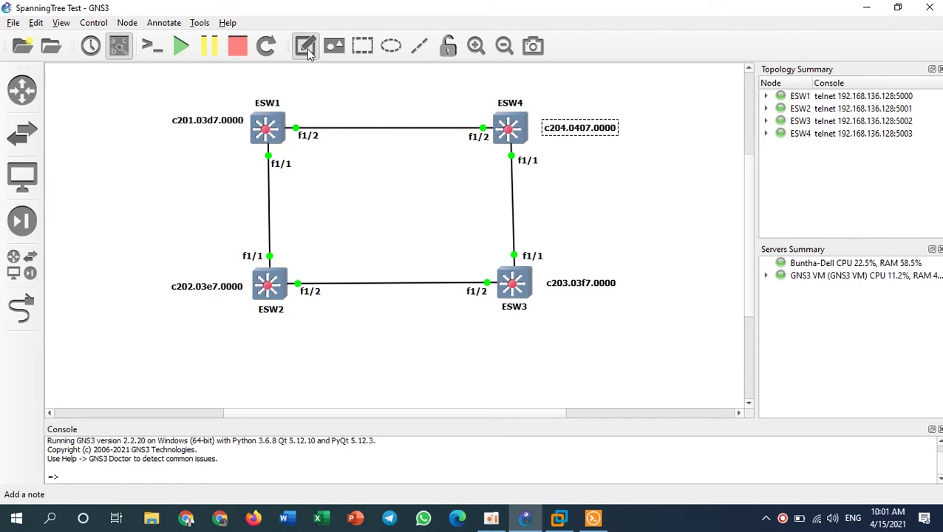
left_click(295, 110)
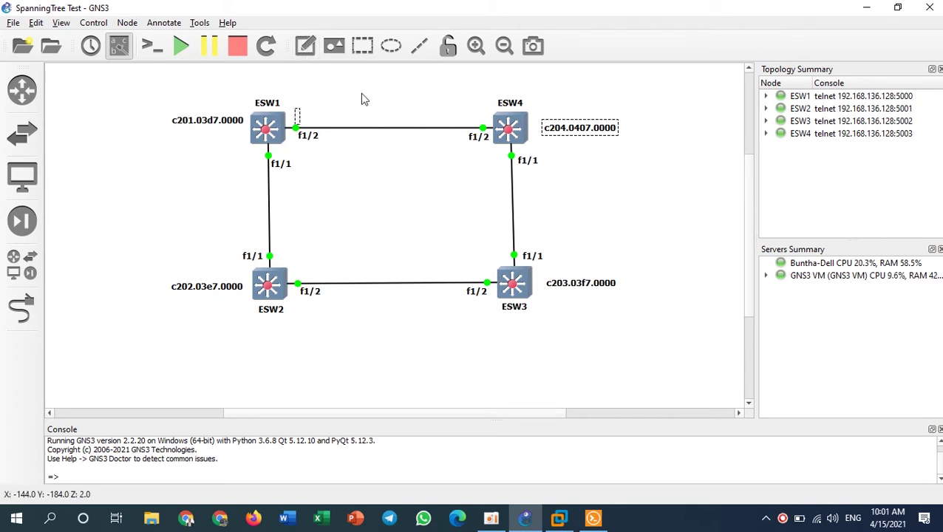
type("DP")
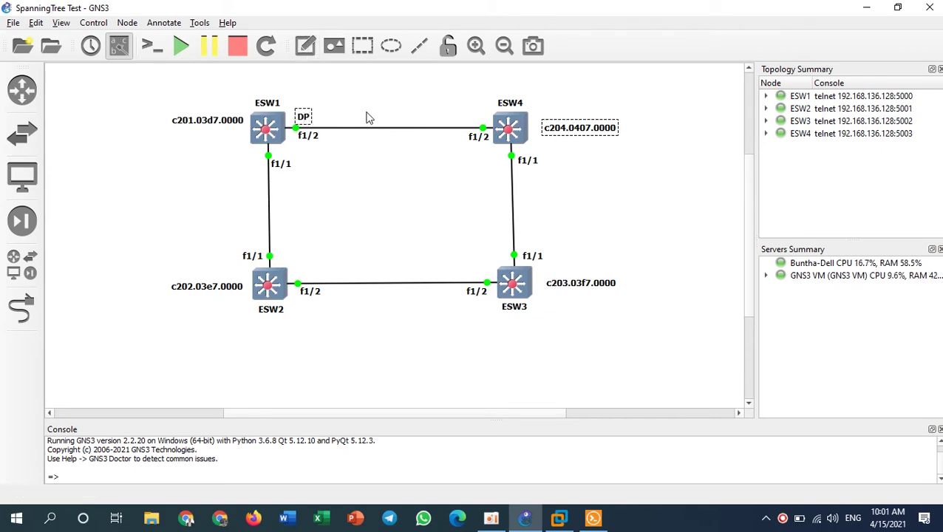
left_click(303, 117)
left_click_drag(304, 118, 303, 116)
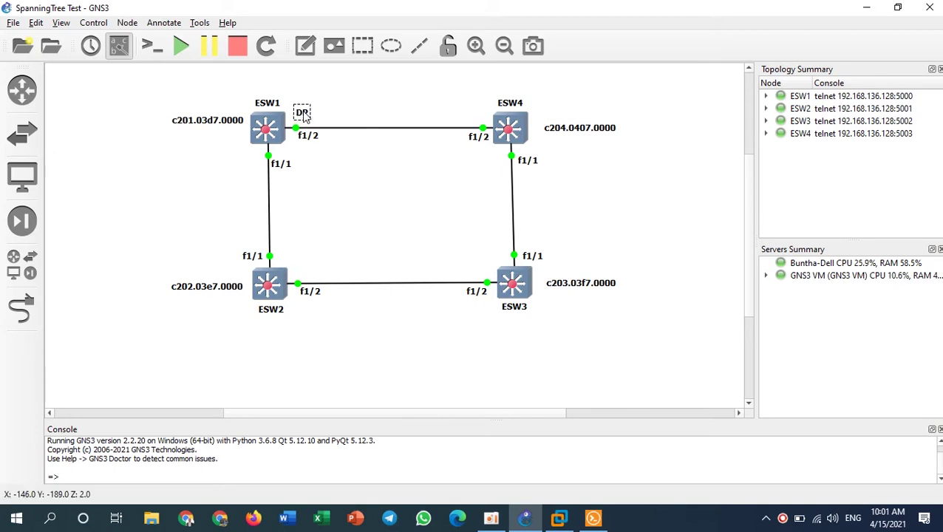
Add a second DP note and position it beside ESW1's f1/1 port
left_click(306, 50)
left_click(238, 167)
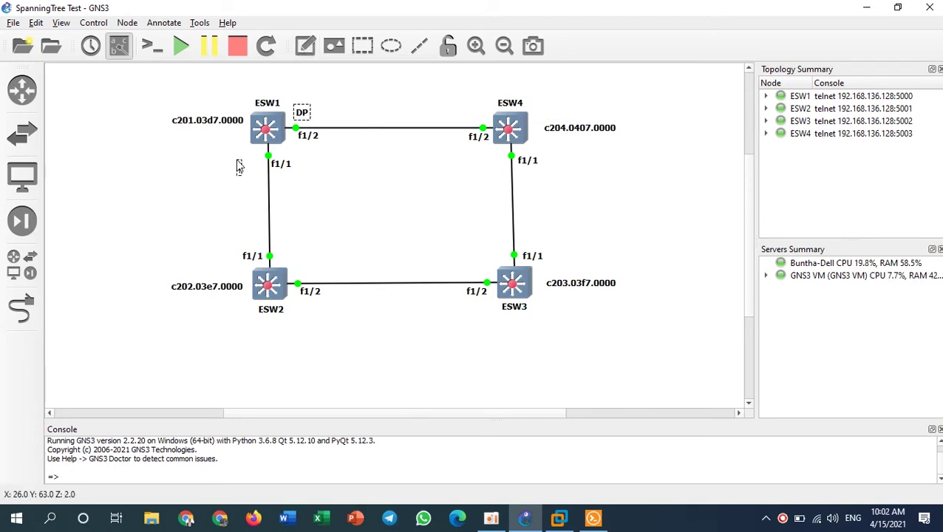
type("DP")
left_click(336, 182)
left_click_drag(245, 168, 252, 159)
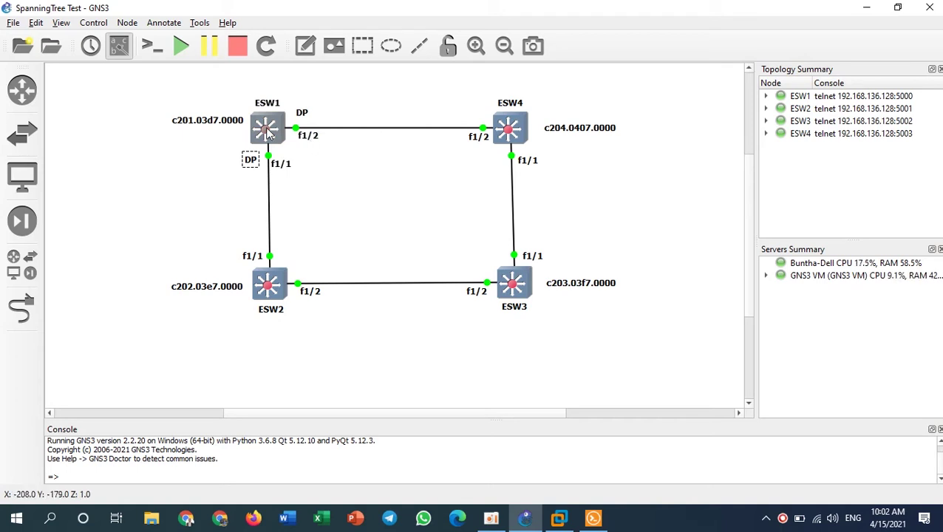
Add a cost note reading 19 above the link between ESW1 and ESW4
left_click(312, 56)
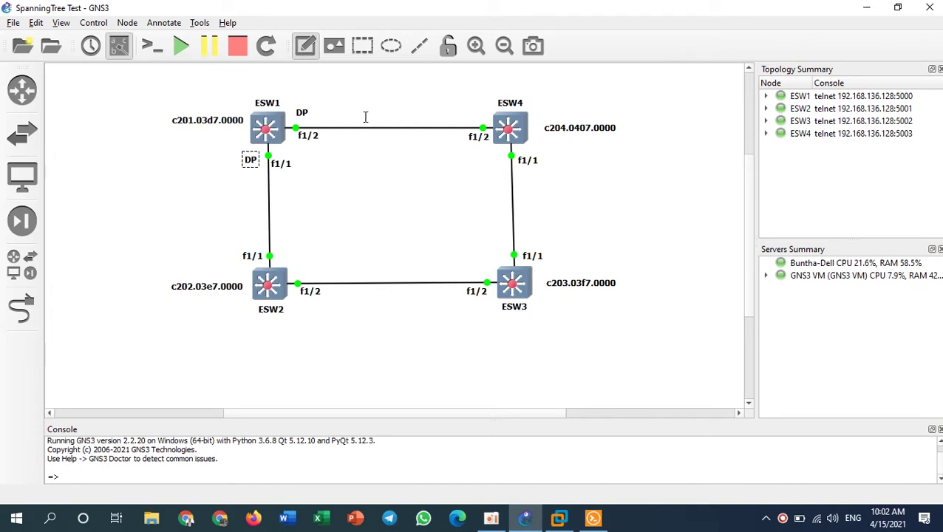
left_click(369, 113)
type("19")
left_click(462, 69)
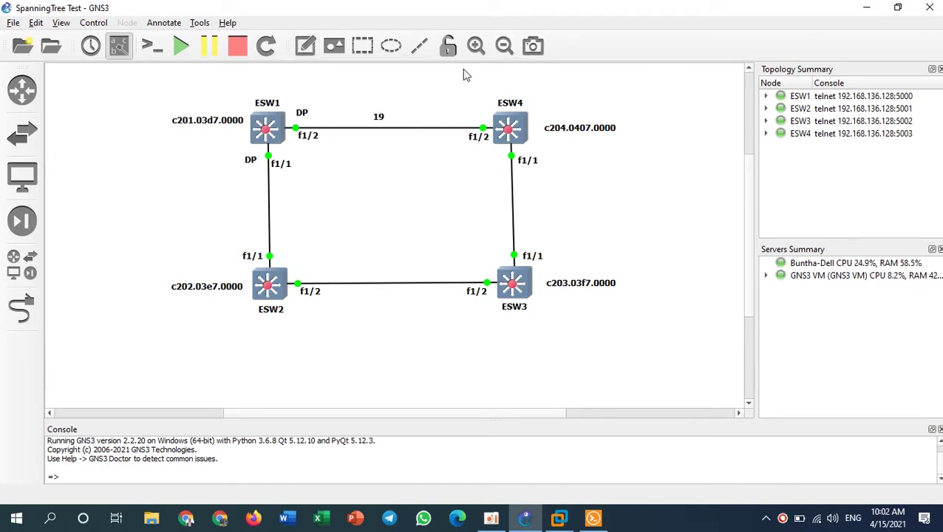
Duplicate the 19 cost note and place copies beside the ESW1–ESW2, ESW2–ESW3 and ESW3–ESW4 links
left_click_drag(388, 118, 252, 216)
right_click(387, 113)
left_click(400, 118)
right_click(381, 112)
left_click(389, 120)
left_click_drag(399, 131, 395, 302)
right_click(385, 120)
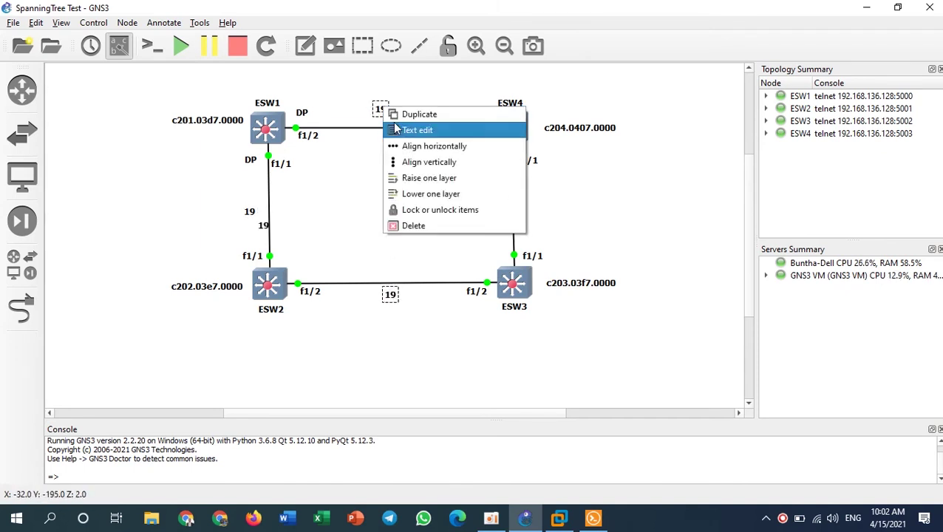
left_click(394, 128)
left_click_drag(394, 131, 526, 202)
left_click(404, 194)
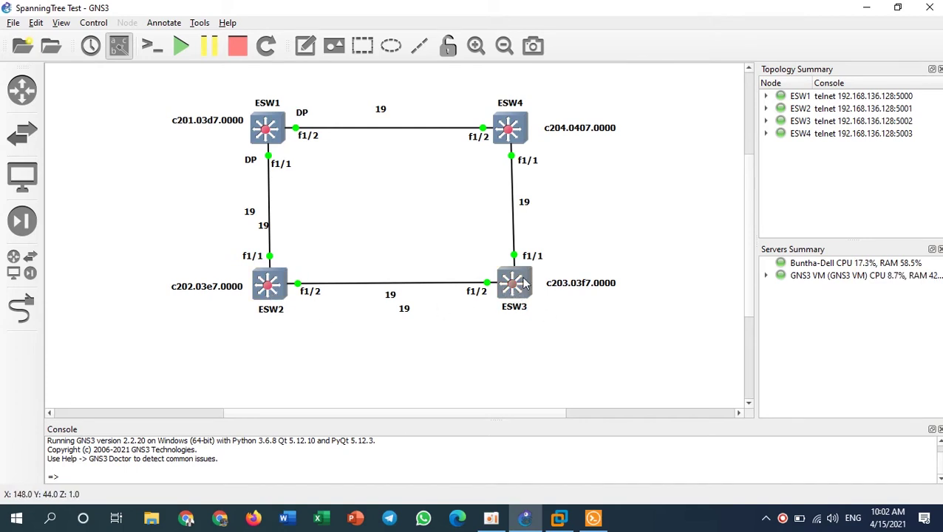
Shift the ESW4 icon slightly so that it lines up directly above ESW3
mouse_move(516, 127)
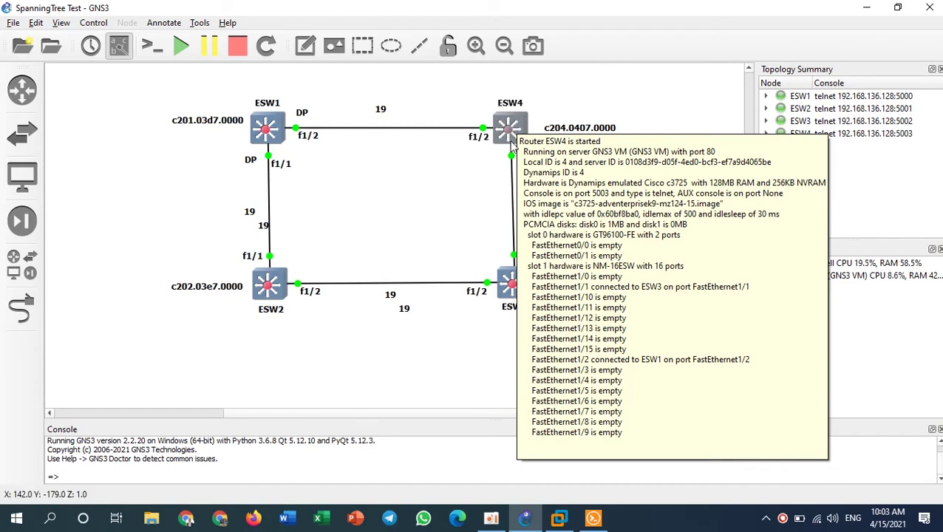
left_click_drag(510, 133, 517, 130)
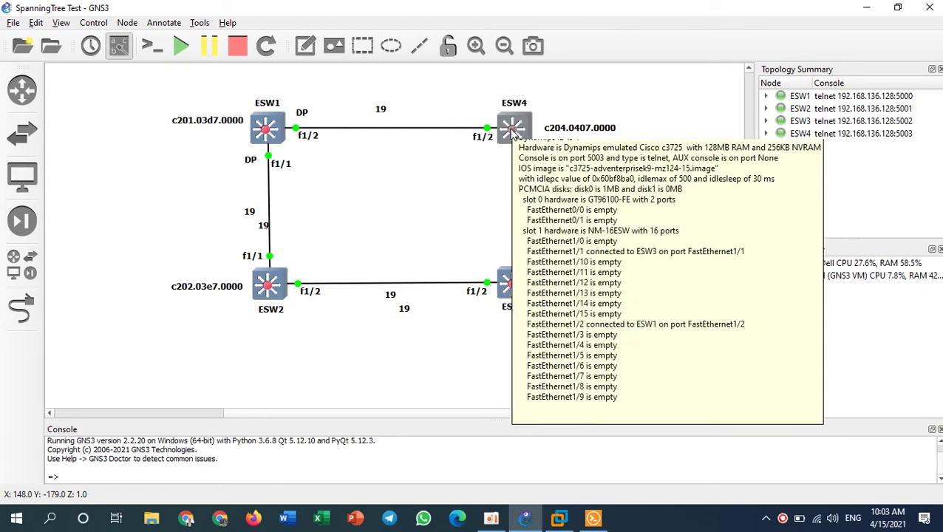
Add a note reading RP and position it just above ESW4's f1/2 port
mouse_move(271, 125)
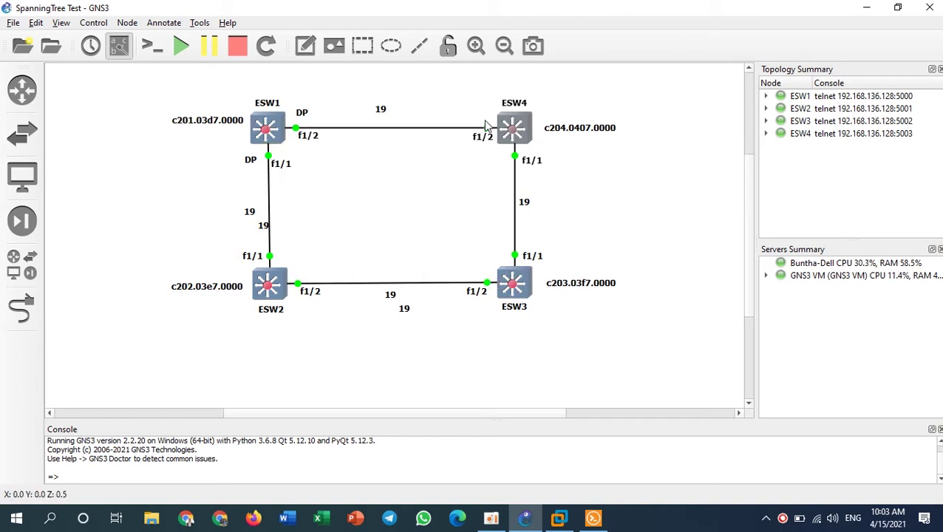
mouse_move(507, 132)
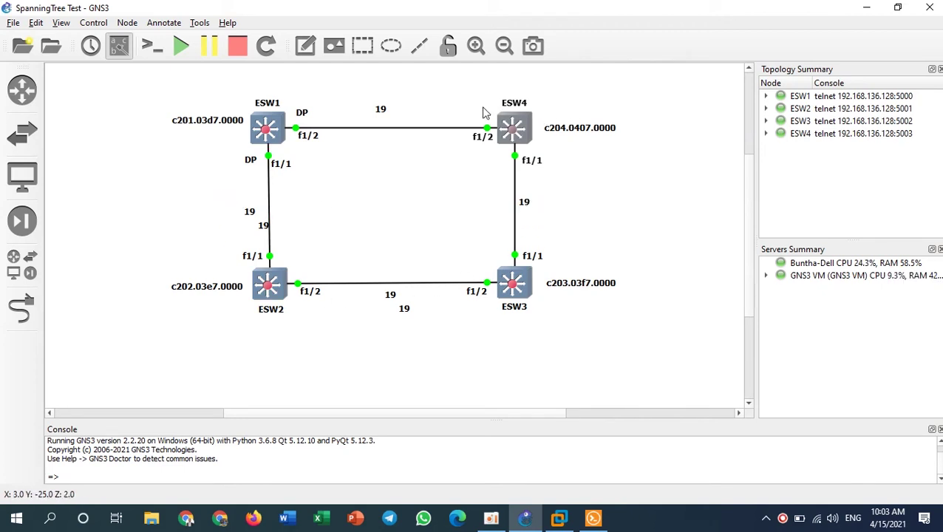
left_click(304, 45)
left_click(477, 118)
type("RP")
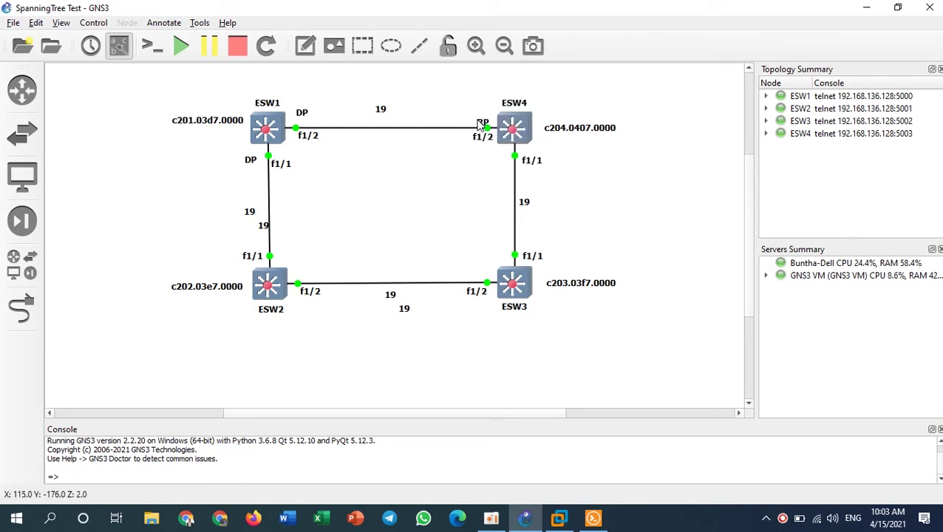
left_click_drag(480, 127, 481, 121)
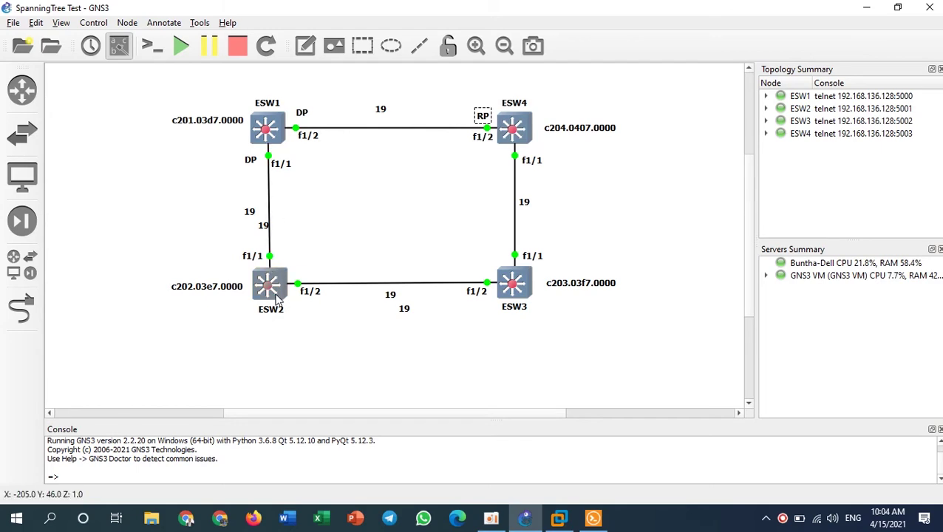
Duplicate ESW4's RP note and place the copy beside ESW2's f1/1 port
mouse_move(259, 256)
right_click(482, 118)
key("Escape")
key("ctrl+v")
left_click_drag(491, 133, 283, 258)
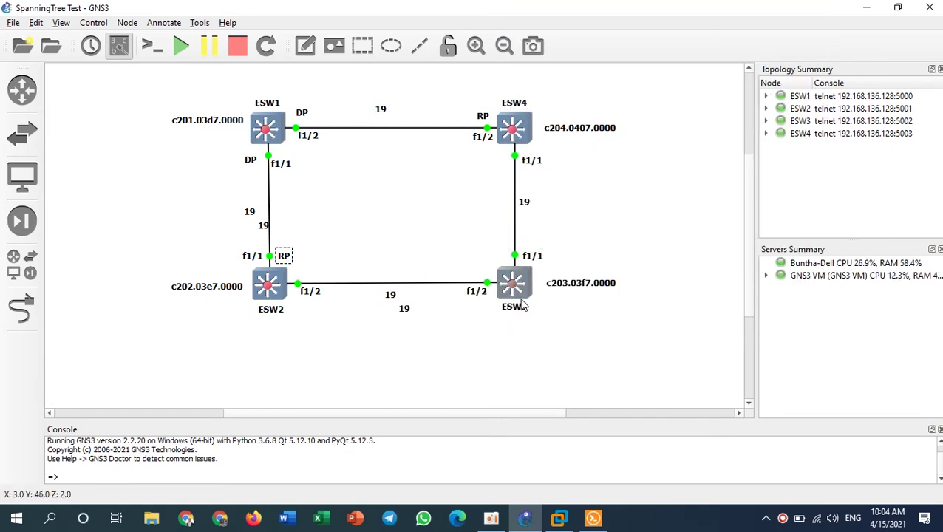
Delete the spare 19 note below the ESW2–ESW3 link and place a duplicate of ESW4's RP note beside ESW2's f1/1 port
right_click(406, 314)
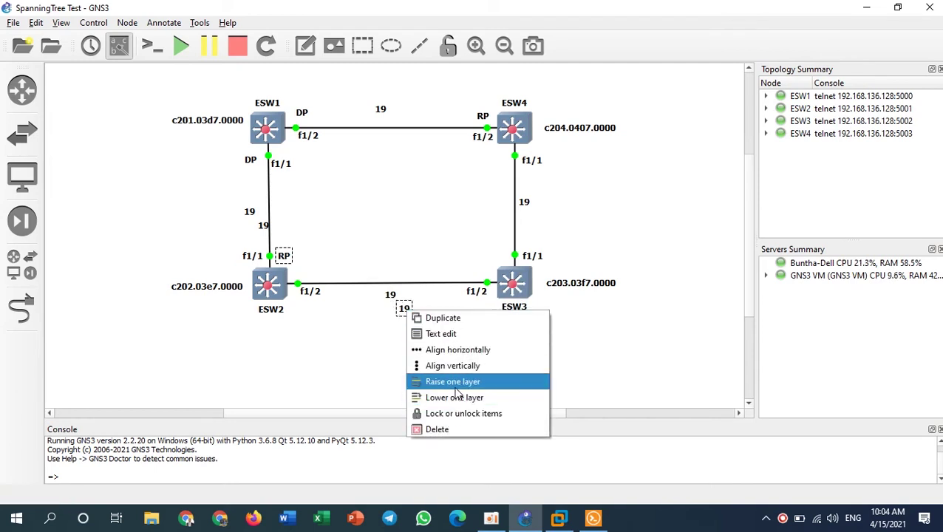
left_click(460, 428)
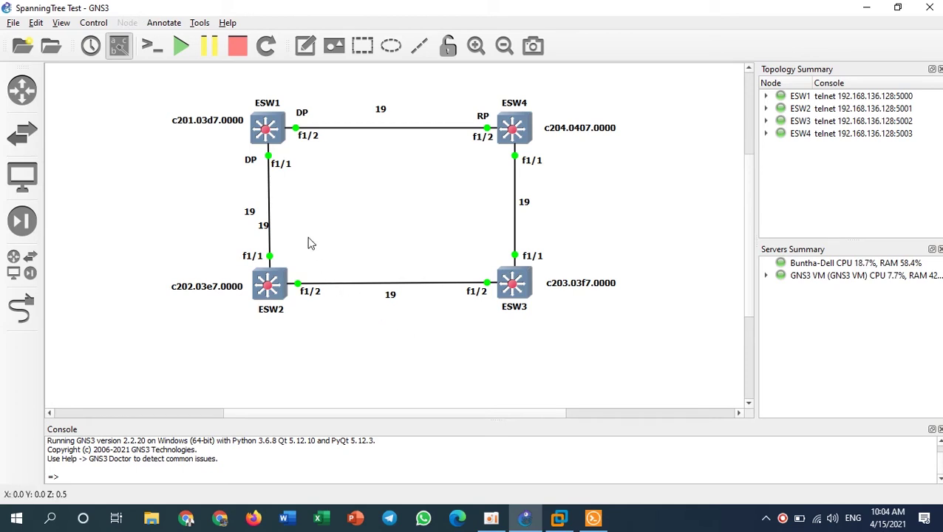
right_click(483, 117)
left_click(486, 123)
left_click_drag(494, 130, 286, 264)
Move the spare 19 note away from the ESW1–ESW2 link and delete it
left_click_drag(264, 227, 364, 352)
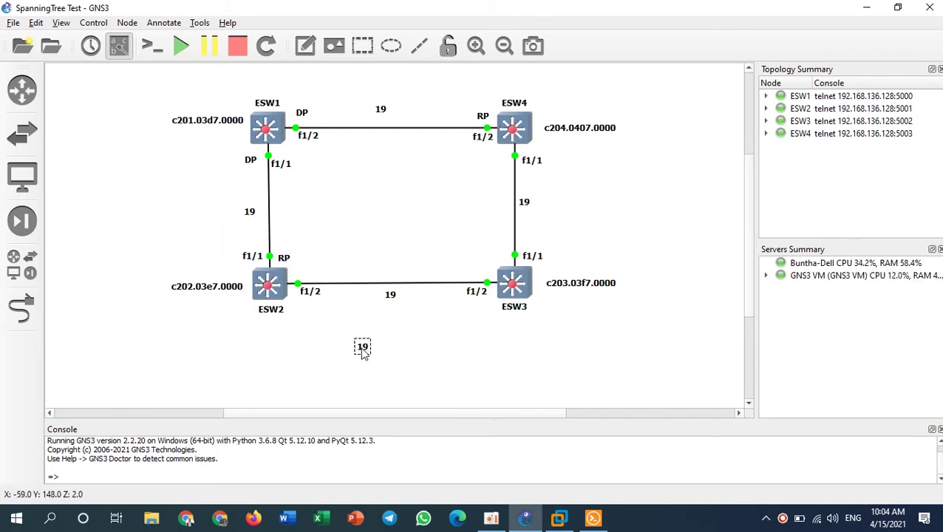
right_click(362, 349)
left_click(393, 435)
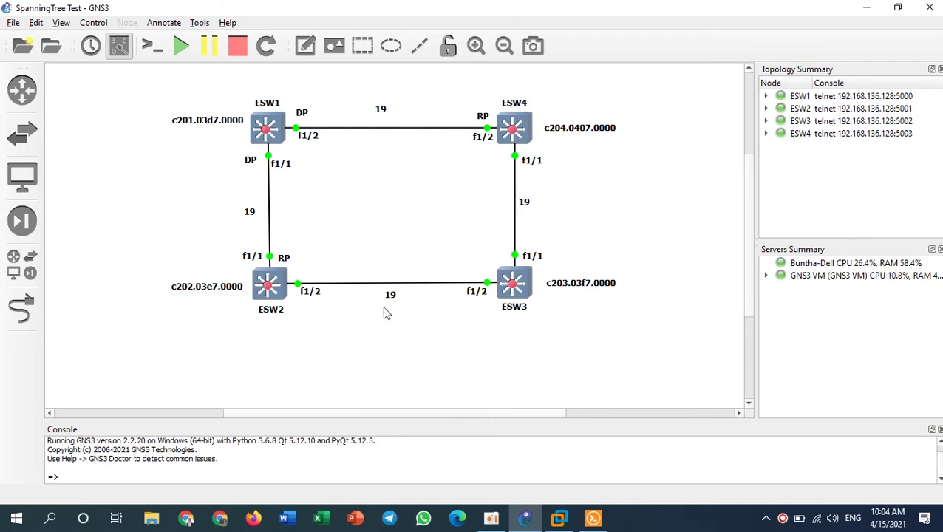
left_click(283, 258)
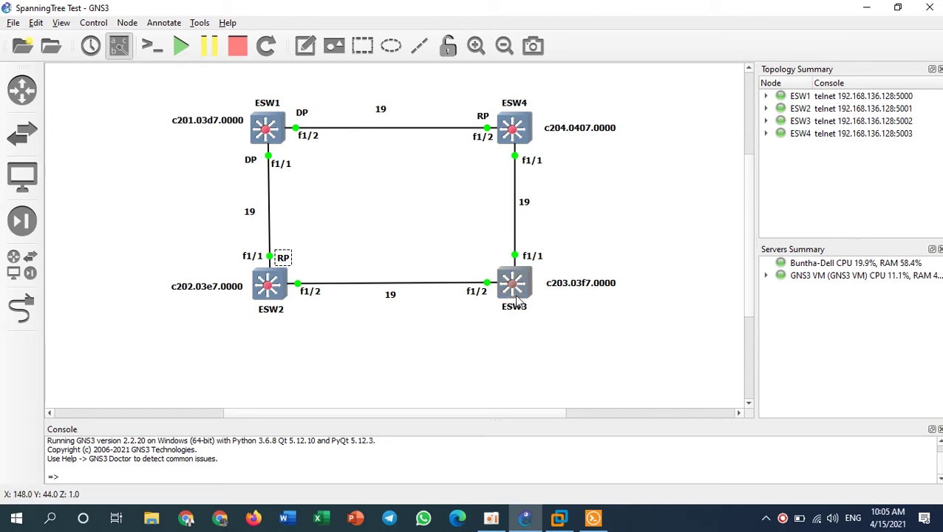
mouse_move(510, 288)
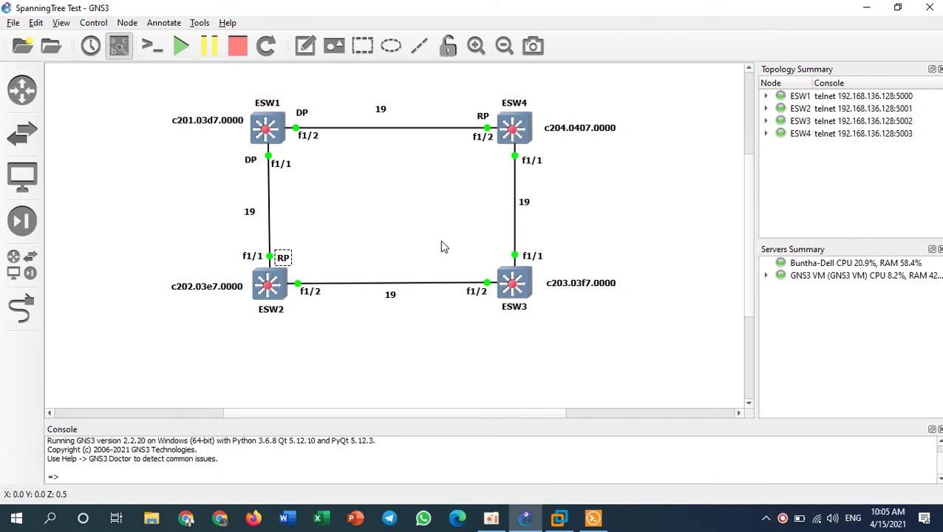
left_click(206, 294)
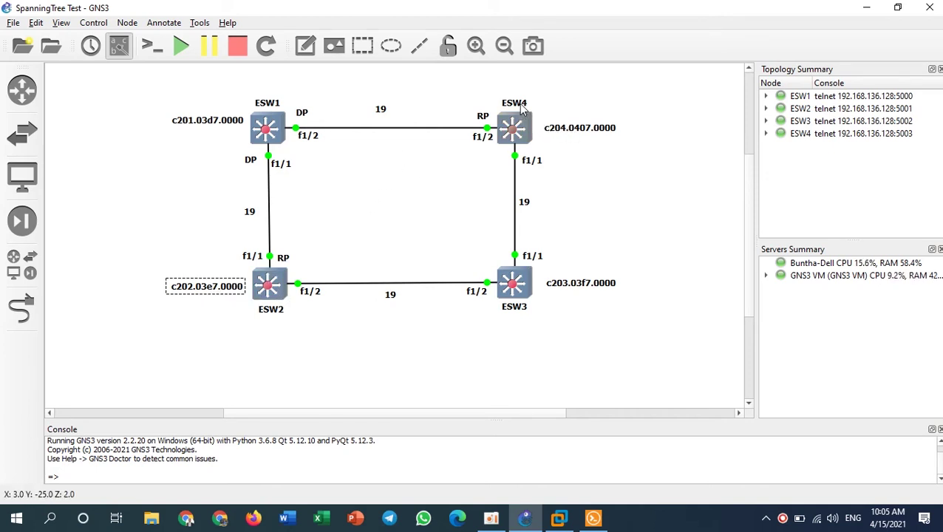
mouse_move(522, 119)
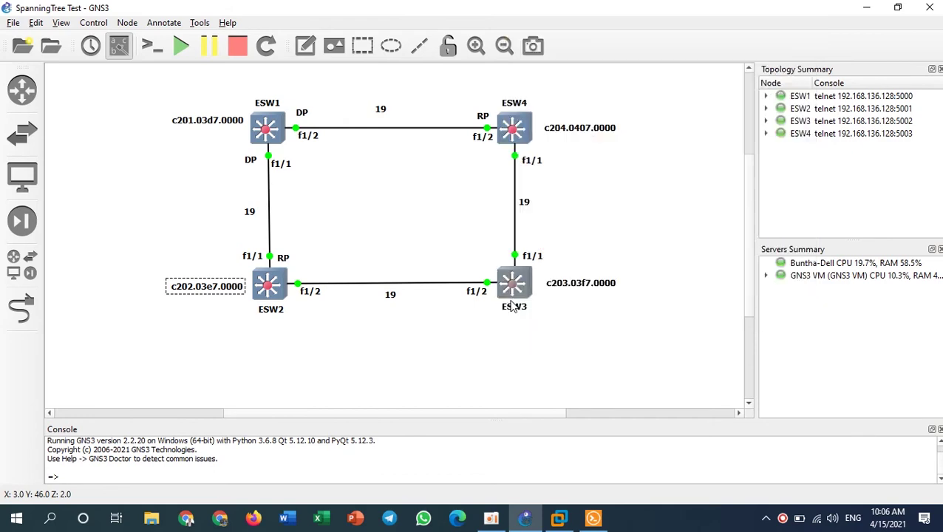
mouse_move(534, 256)
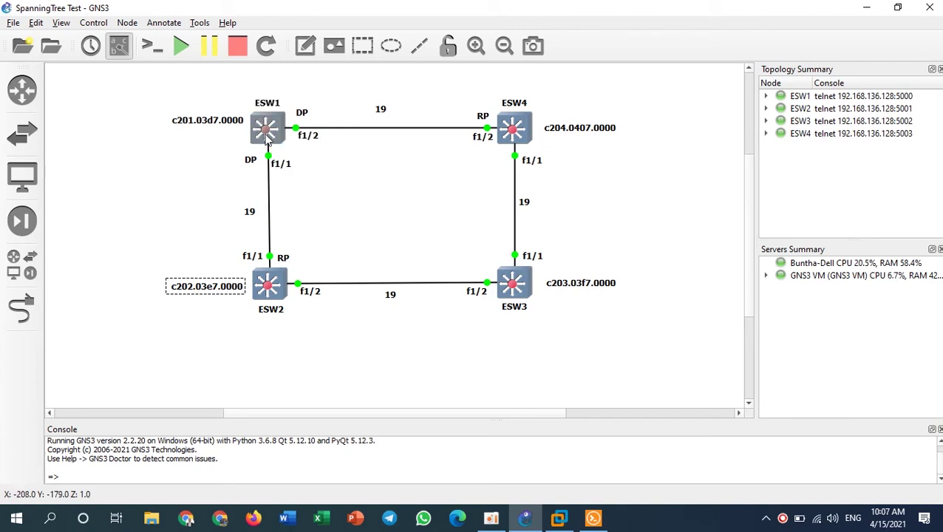
mouse_move(267, 139)
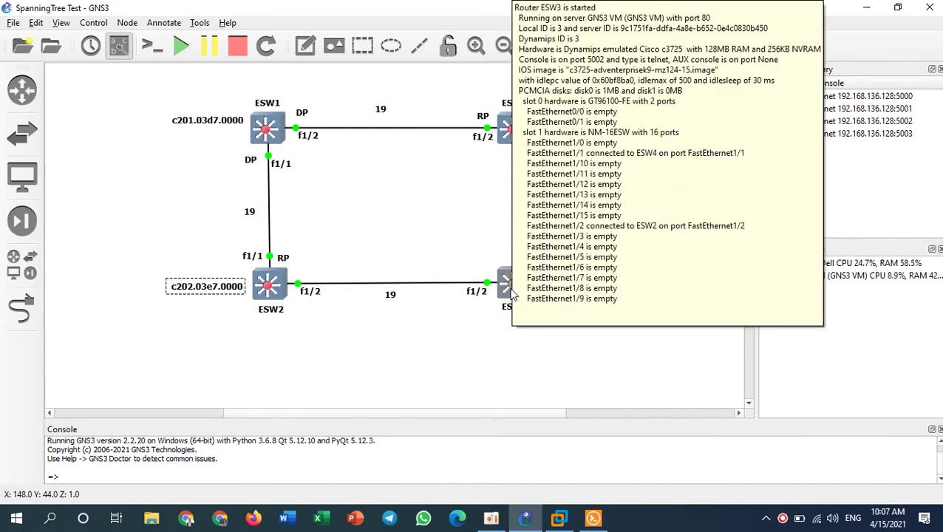
mouse_move(508, 290)
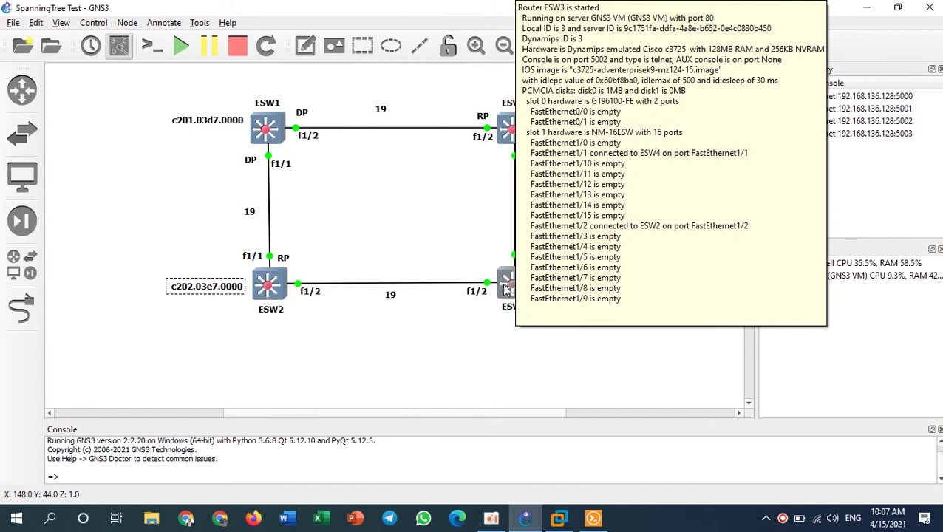
mouse_move(264, 290)
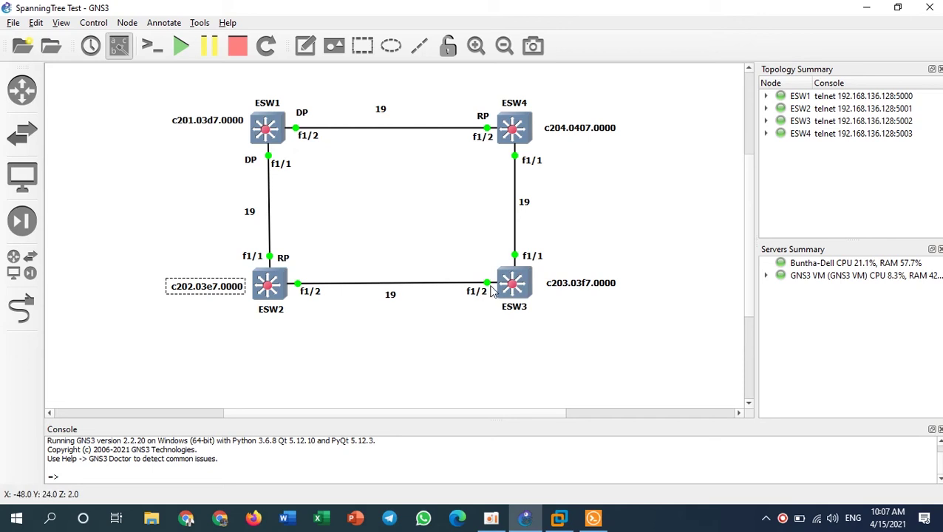
Duplicate the DP note at ESW1's f1/1 port and place the copy above ESW3's f1/2 port
right_click(252, 161)
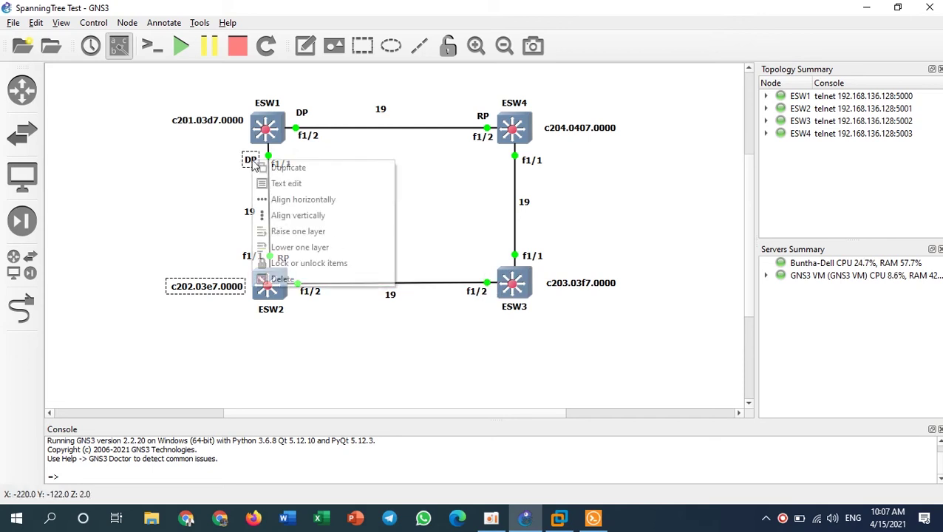
left_click(273, 165)
left_click_drag(266, 175, 482, 277)
Move the extra c202.03e7.0000 note clear of ESW2 and delete it together with the DP note at ESW1's f1/1 port
left_click_drag(223, 307, 187, 232)
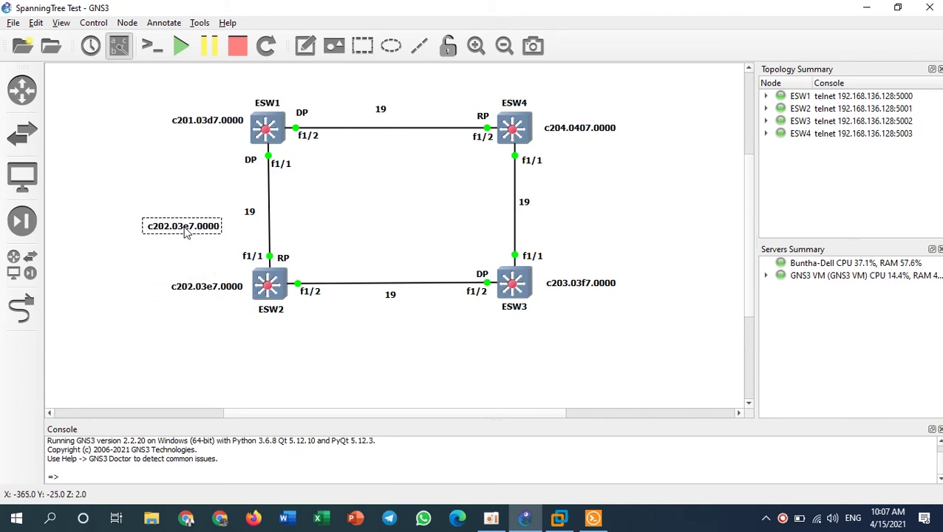
left_click(250, 162)
left_click(196, 226, "ctrl")
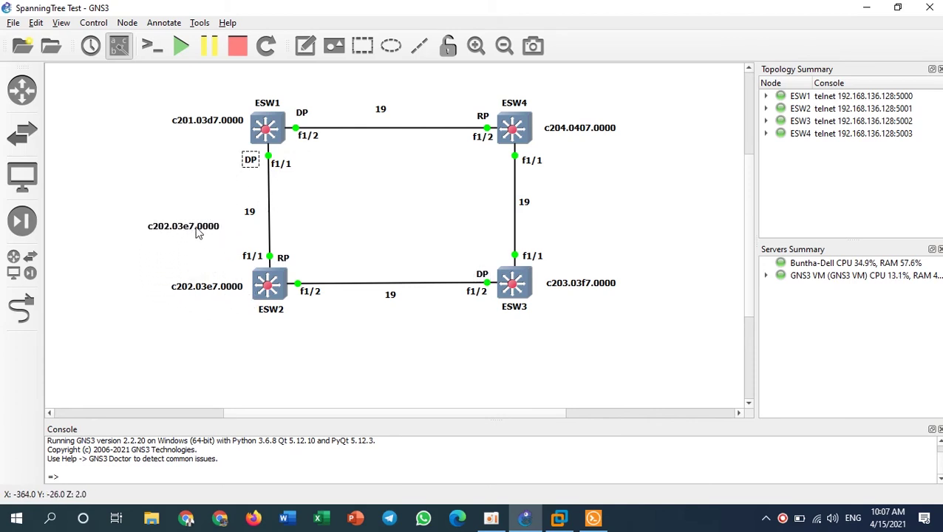
right_click(195, 228)
left_click(251, 344)
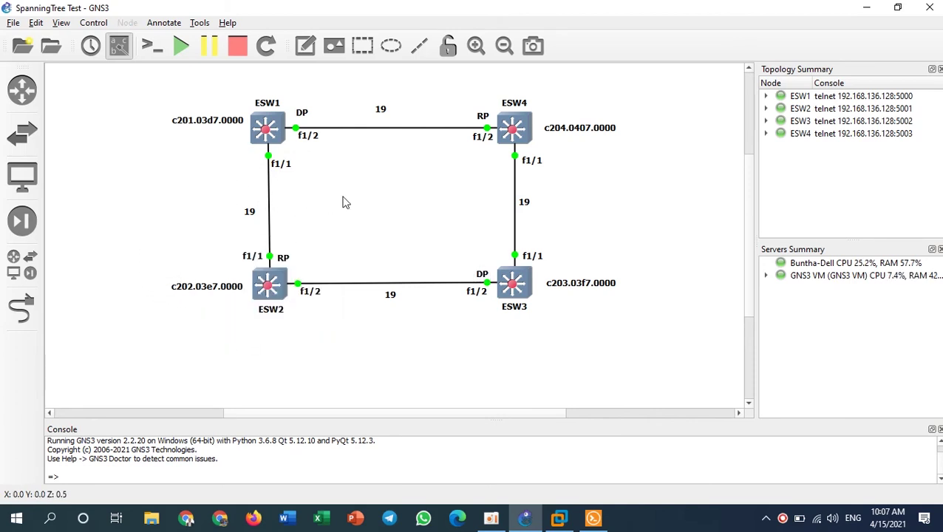
Duplicate ESW3's DP note and place the copy beside ESW1's f1/1 port
right_click(482, 276)
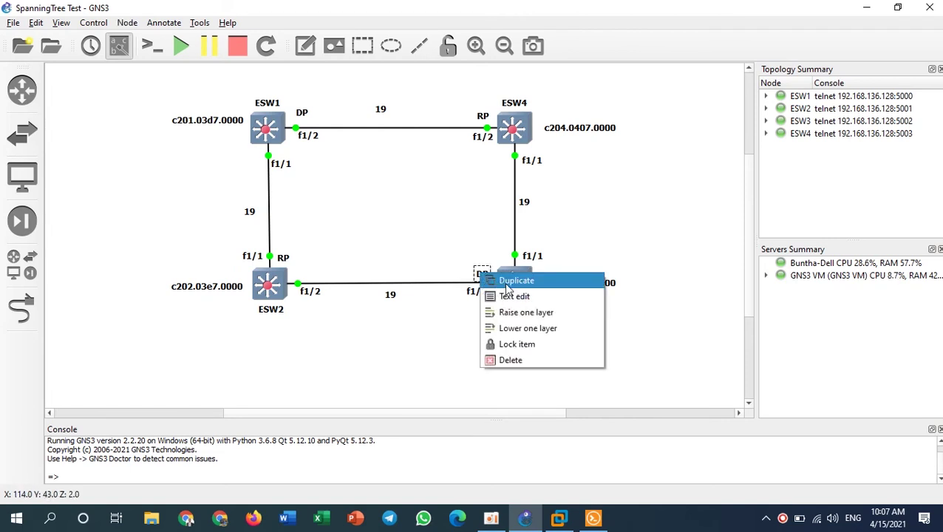
left_click(511, 275)
left_click_drag(496, 291, 258, 158)
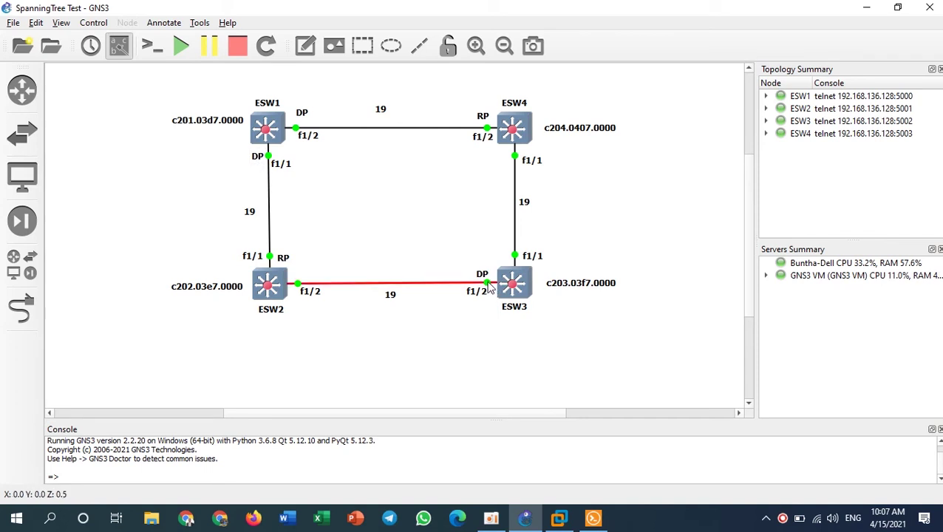
Duplicate ESW3's DP note and place the copy above ESW2's f1/2 port
left_click(482, 276)
right_click(484, 279)
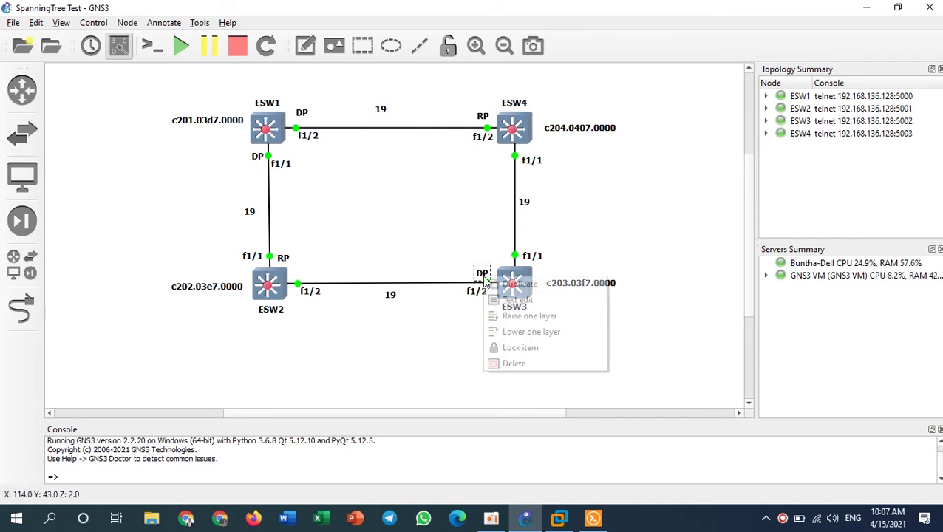
left_click(525, 286)
left_click_drag(478, 295, 298, 281)
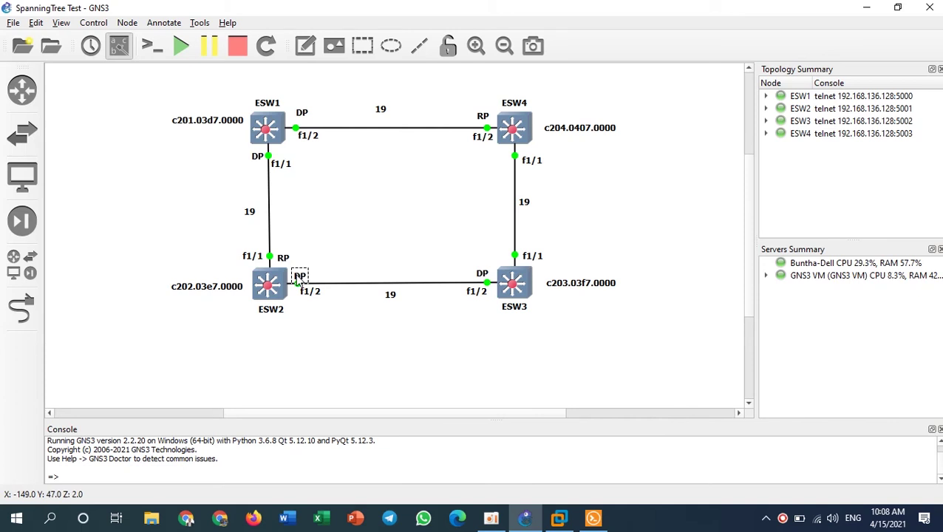
Place another duplicate DP note beside ESW4's f1/1 port and move the spare DP copy below ESW2's f1/2 label
right_click(483, 279)
left_click(522, 287)
left_click_drag(491, 290, 496, 161)
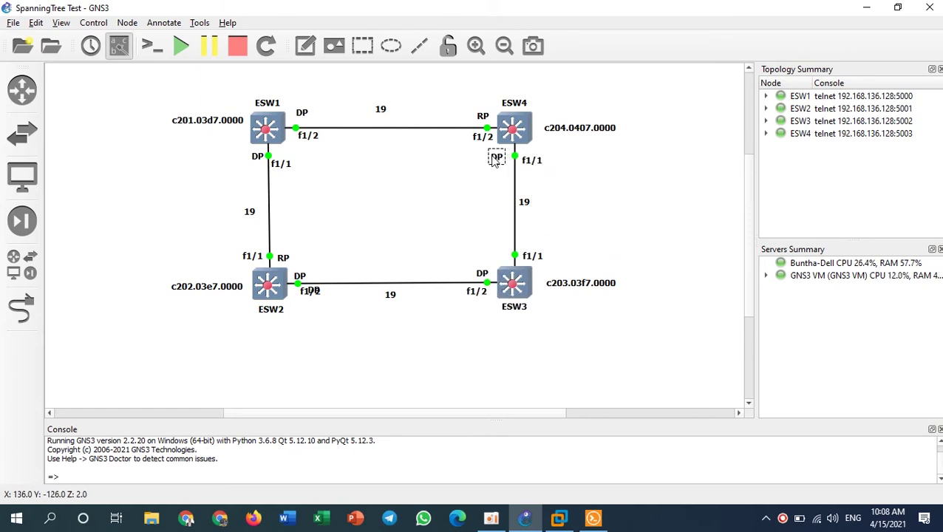
left_click_drag(323, 293, 322, 310)
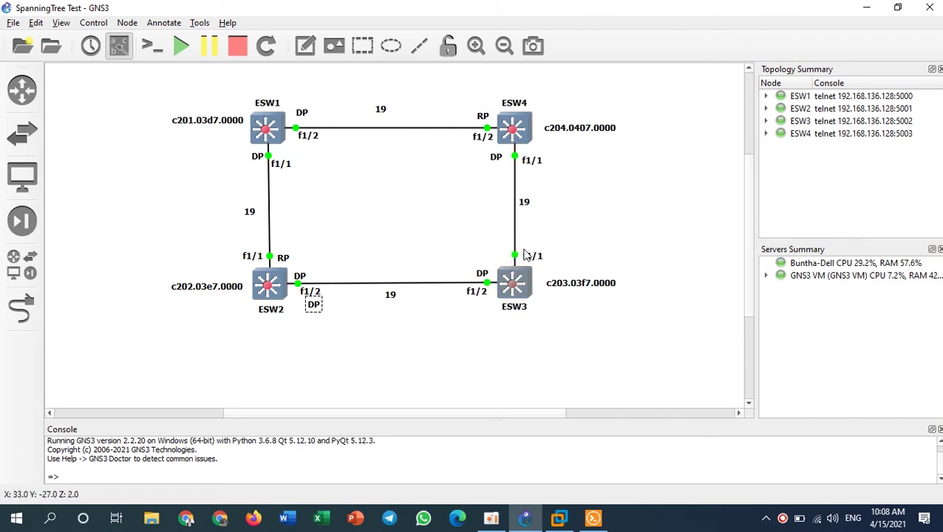
Compare the bridge address notes beside ESW3, ESW4, ESW1 and ESW2
left_click(565, 284)
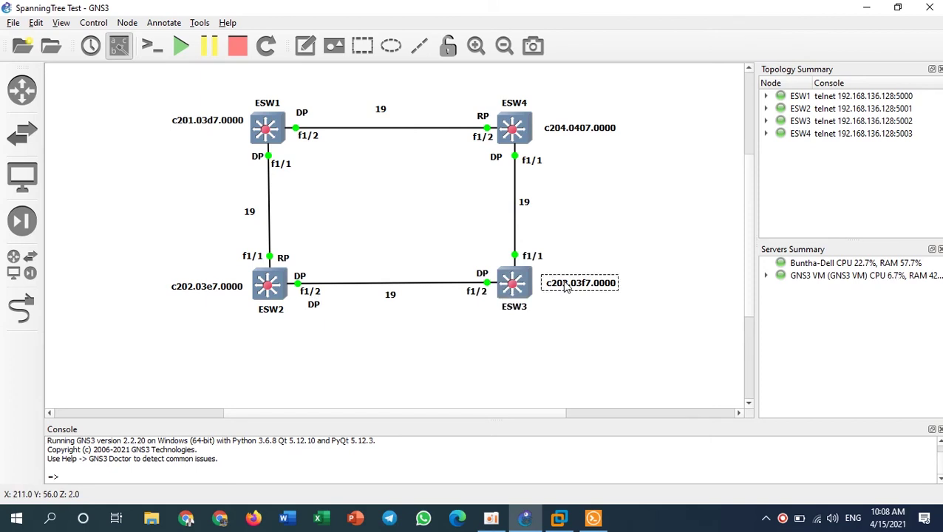
left_click(574, 130)
left_click(230, 121)
left_click(224, 287)
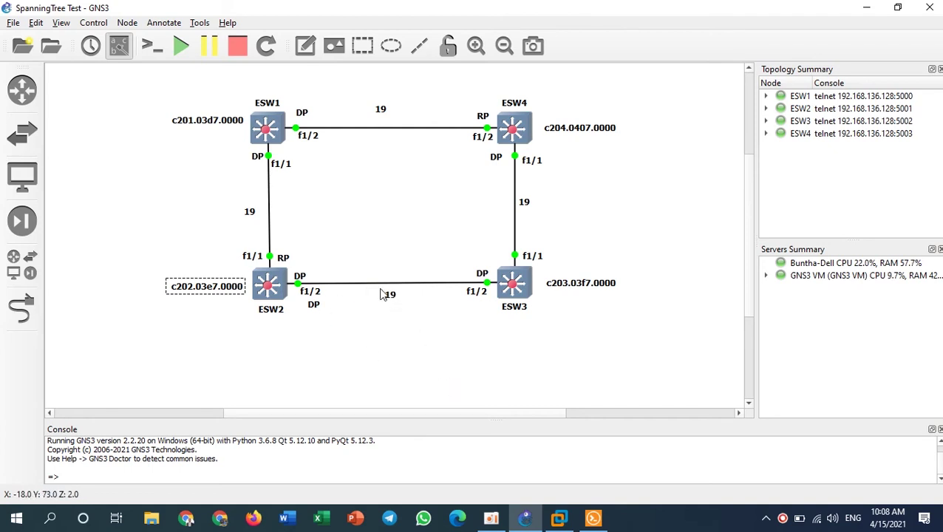
Switch to Solar-PuTTY and examine the designated cost and bridge ID of FastEthernet1/1 and FastEthernet1/2 in ESW3's VLAN 1 output
left_click(593, 519)
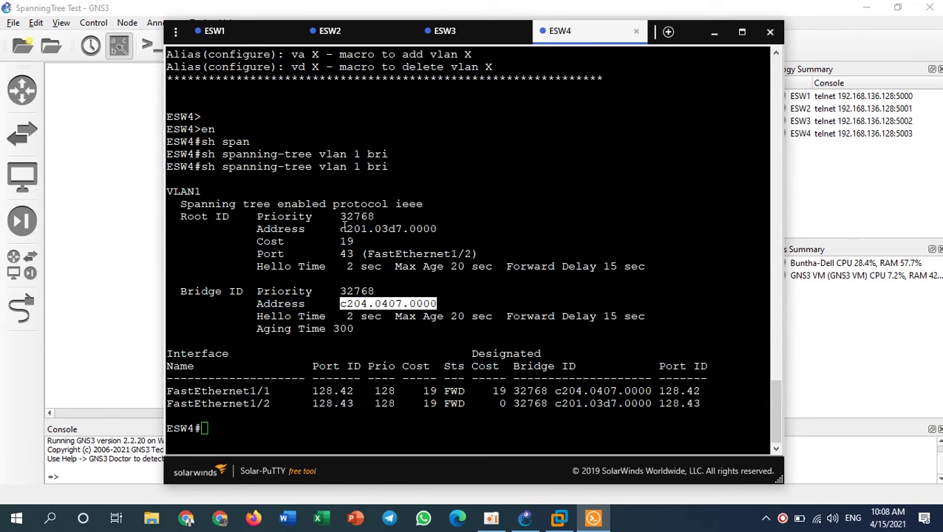
left_click(480, 31)
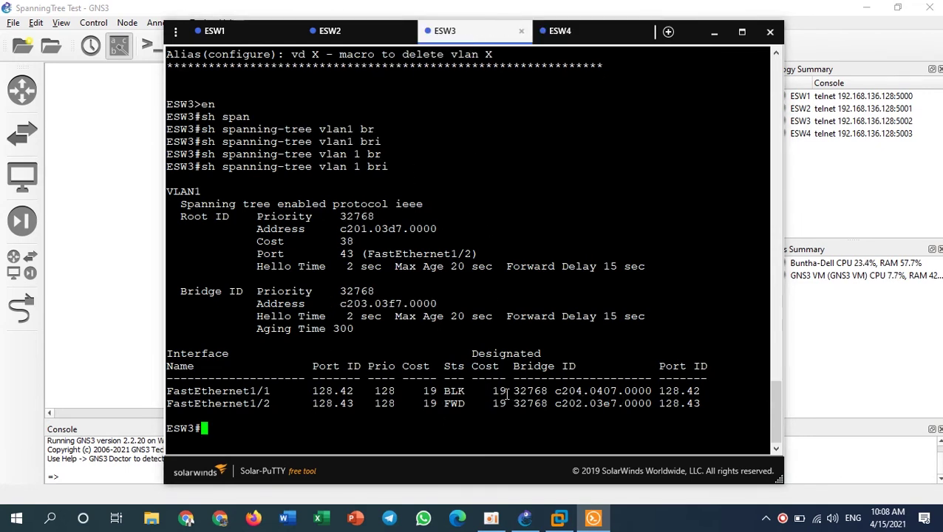
left_click_drag(493, 392, 511, 390)
left_click(515, 392)
left_click_drag(515, 391, 704, 391)
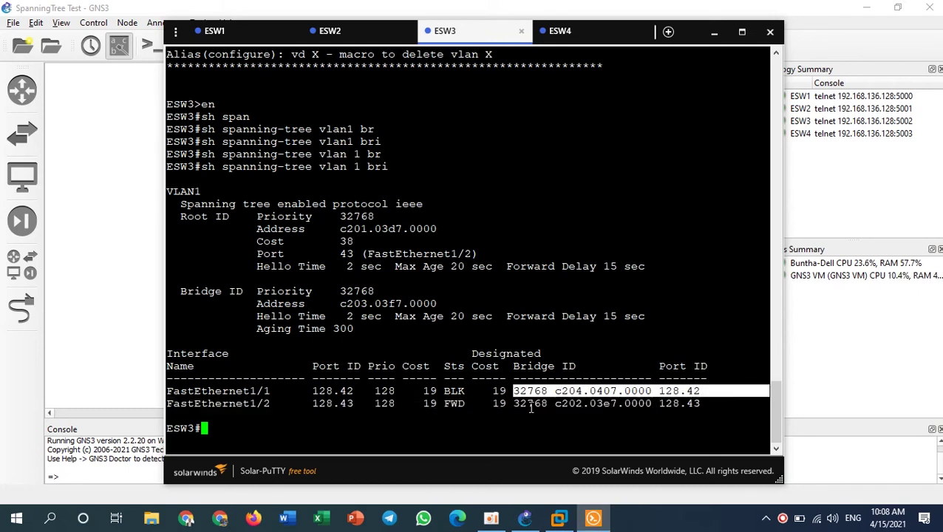
left_click_drag(500, 404, 695, 403)
left_click(615, 409)
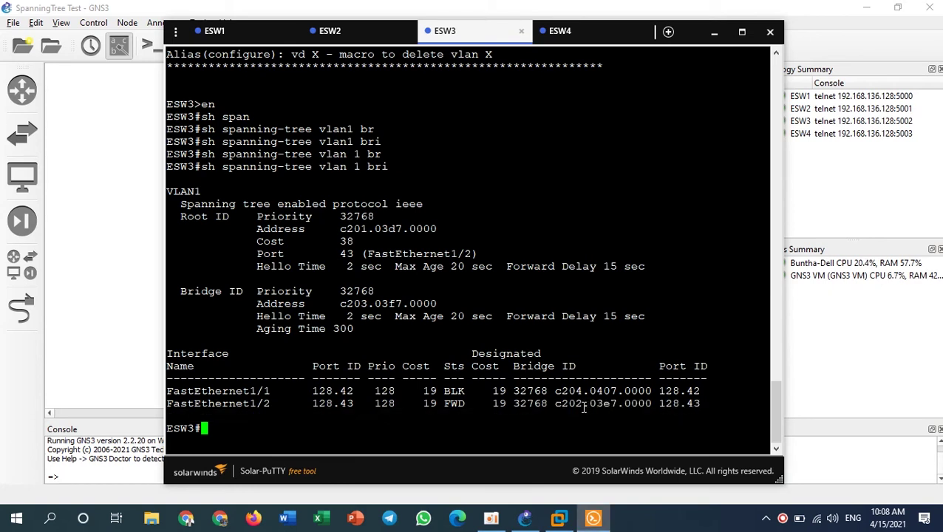
left_click_drag(557, 408, 652, 404)
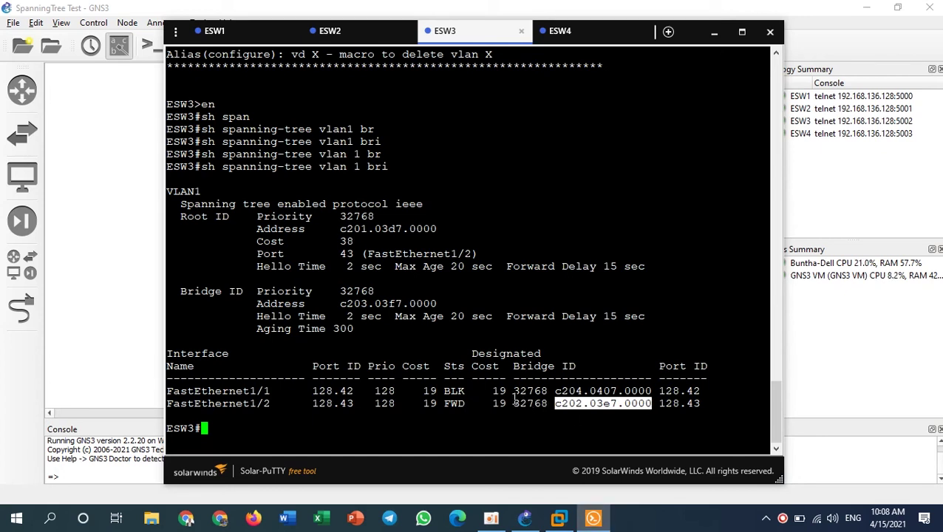
left_click_drag(517, 392, 651, 395)
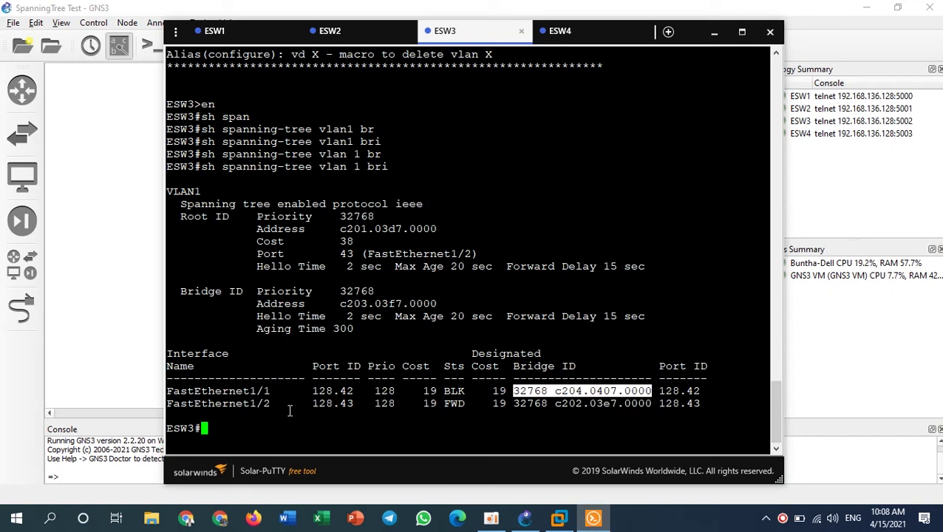
Check FastEthernet1/1 in ESW3's VLAN 1 output, and switch to GNS3 to examine ESW1 and ESW2 in the topology
left_click_drag(276, 392, 249, 391)
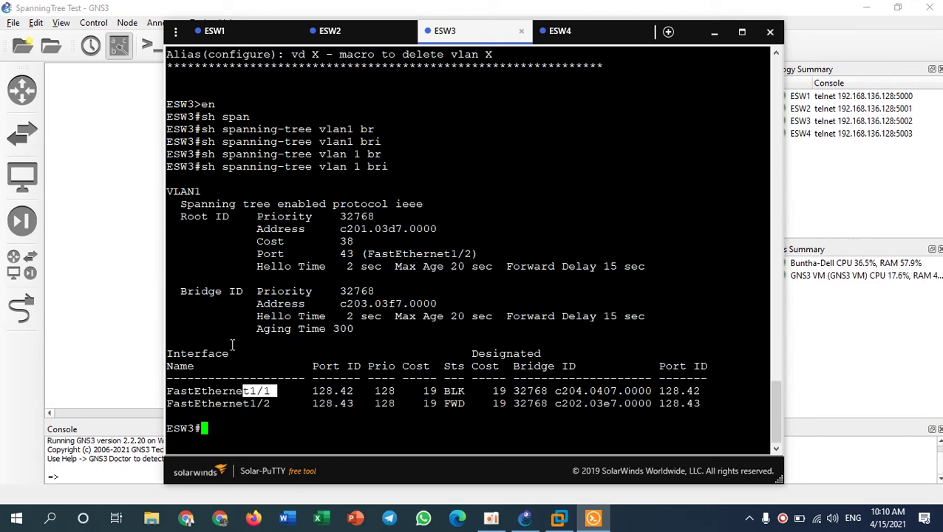
left_click(96, 142)
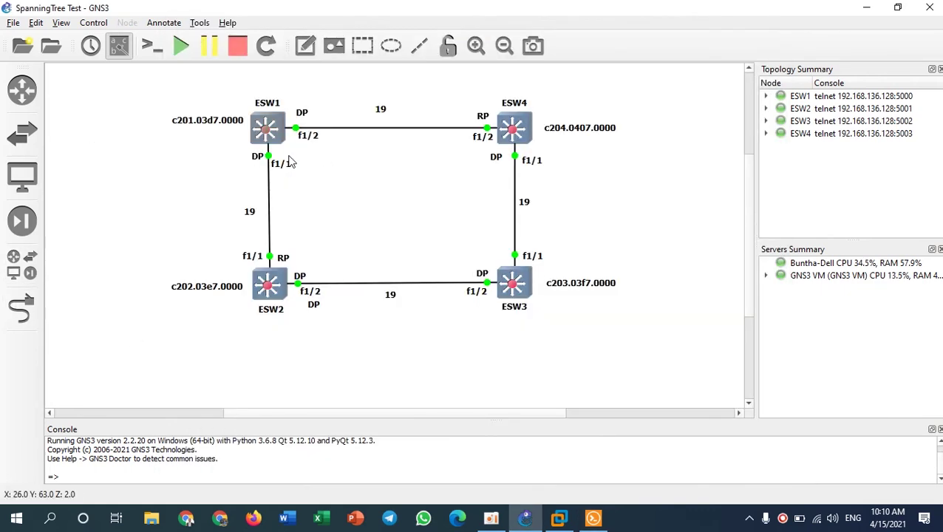
mouse_move(272, 134)
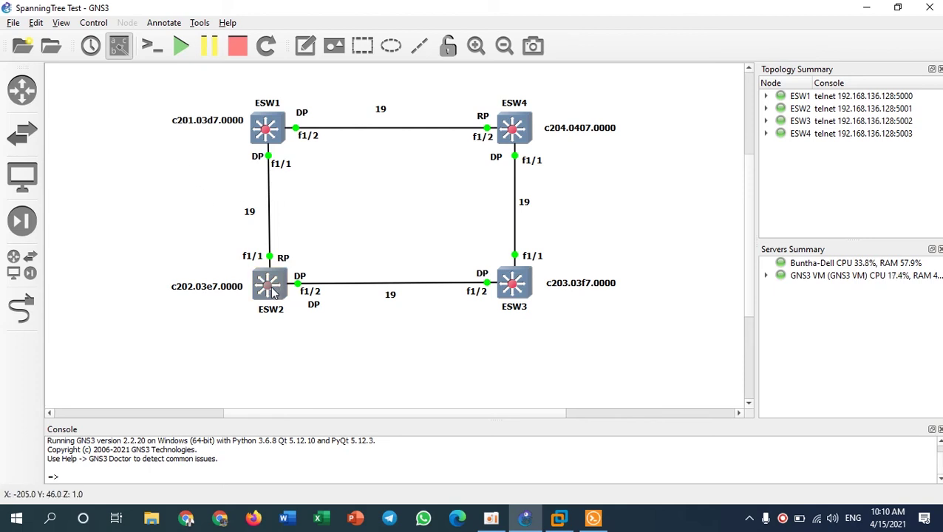
mouse_move(273, 294)
right_click(276, 285)
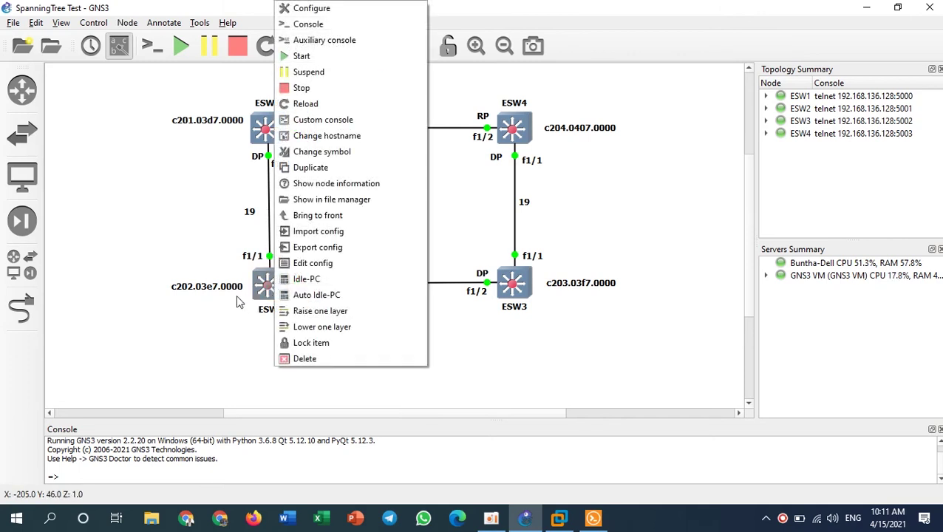
left_click(211, 356)
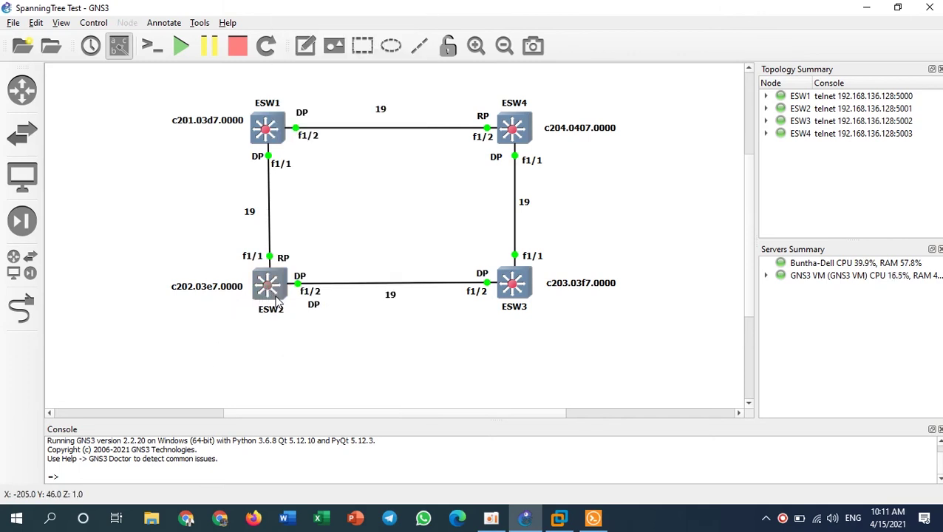
Switch to ESW2's console in Solar-PuTTY and enter global configuration mode with conf t
left_click(594, 519)
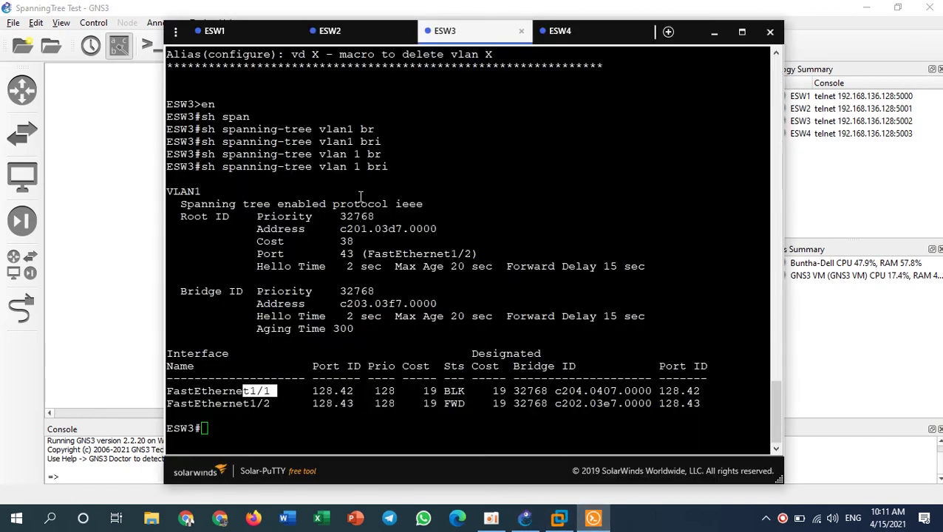
left_click(349, 30)
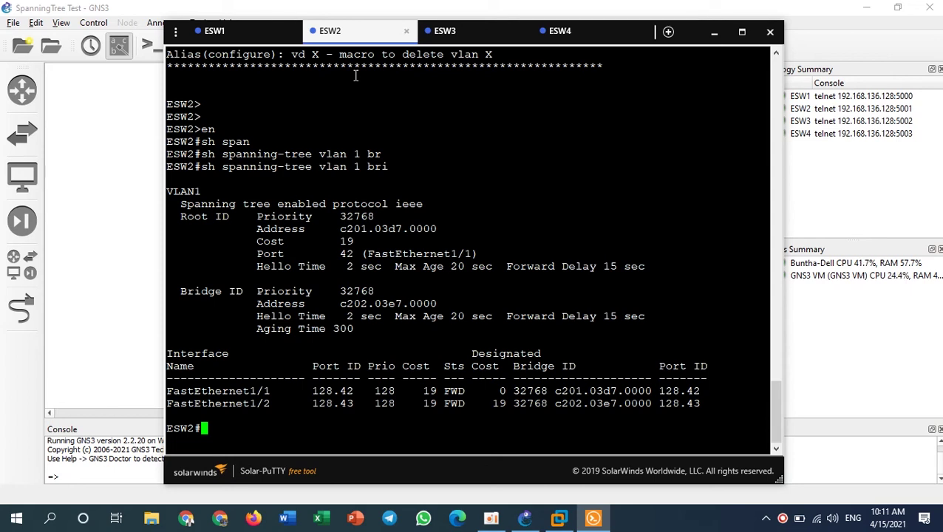
type("conf t")
key("Return")
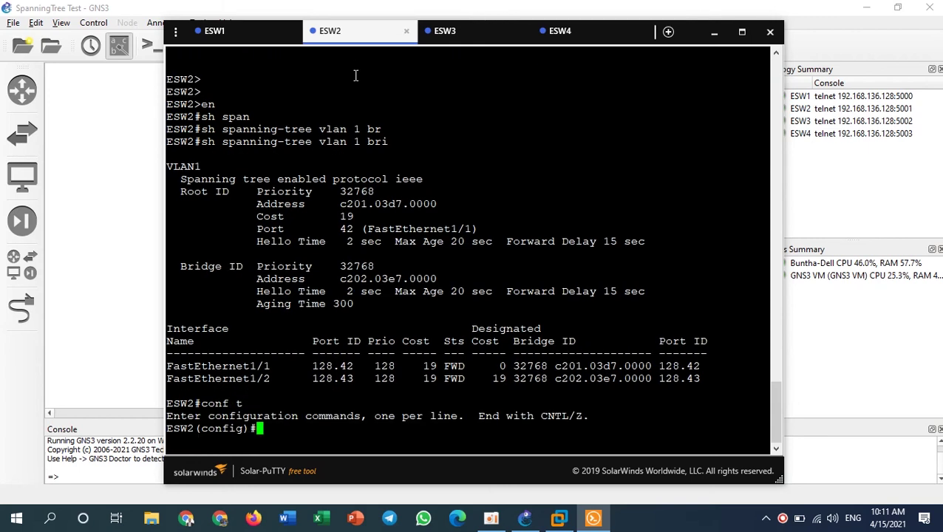
Make ESW2 the primary root bridge for VLAN 1 with spanning-tree vlan 1 root primary, and leave configuration mode
type("span")
key("Tab")
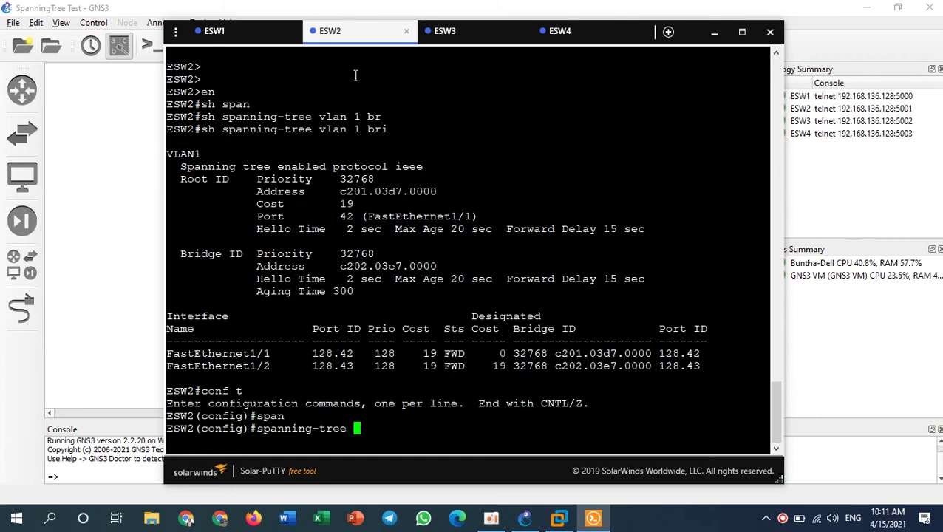
type("vlan 1 ")
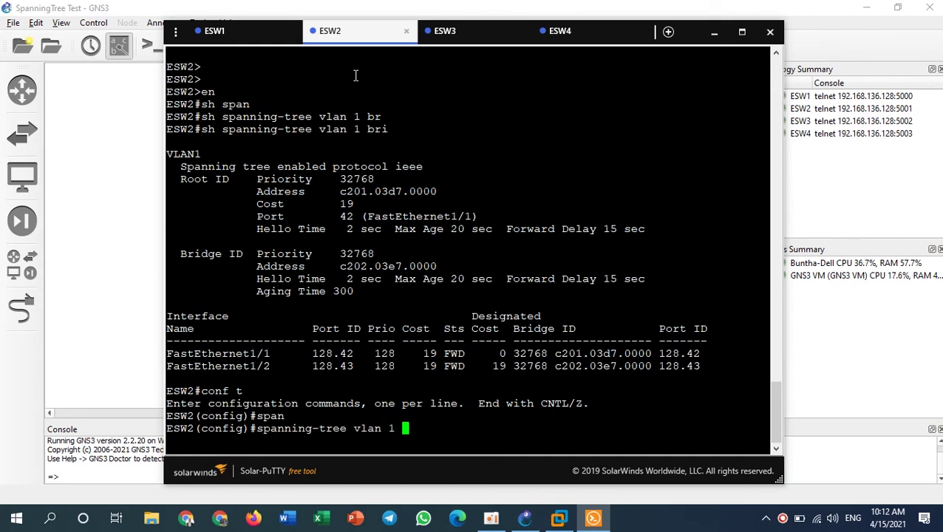
type("root pr")
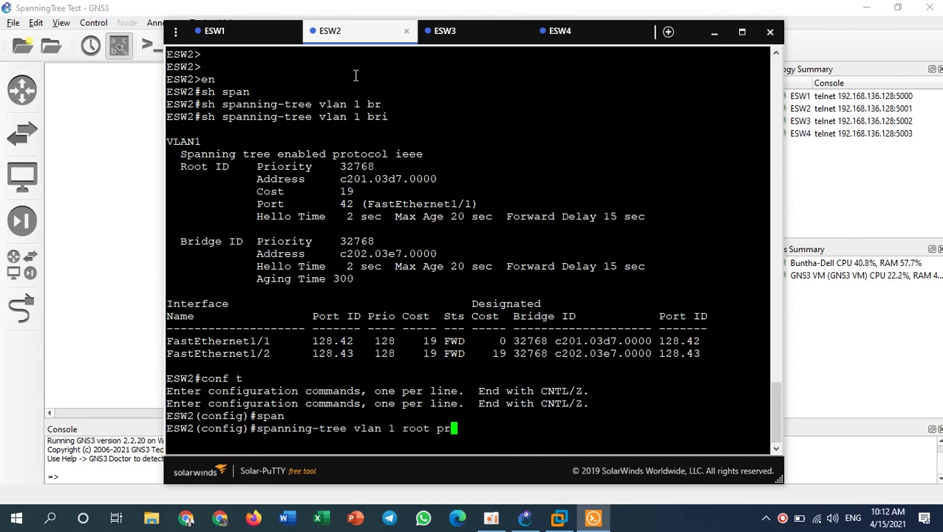
key("Tab")
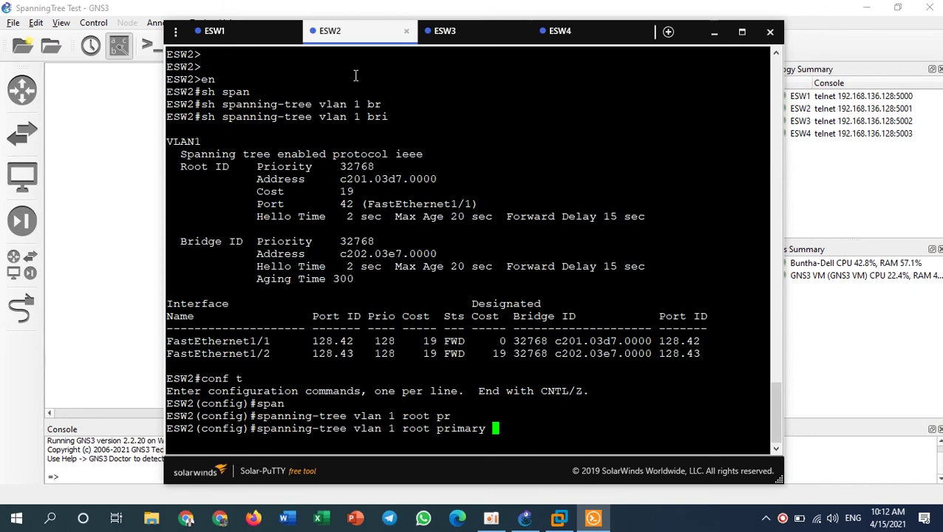
key("Return")
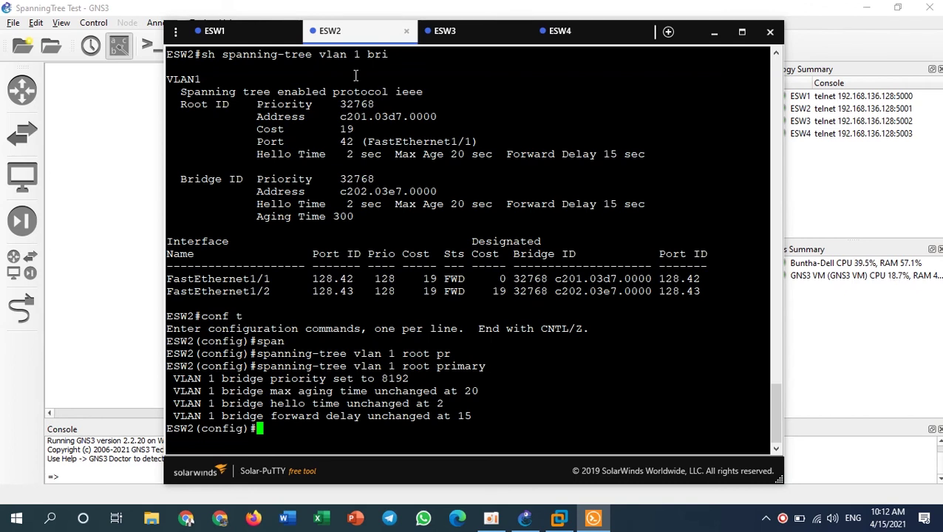
type("end")
key("Return")
key("Return")
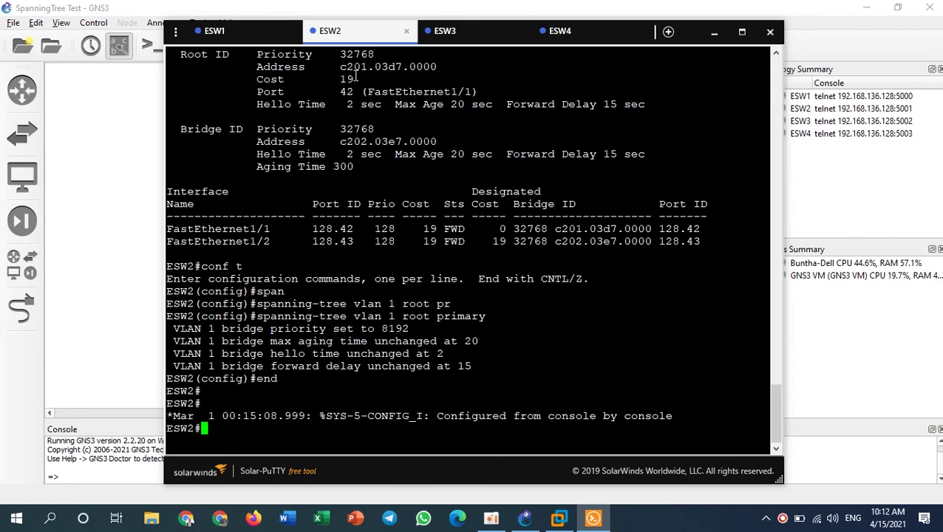
Run sh spanning-tree vlan 1 bri on ESW2 and examine the line under Root ID that tells whether it is the root
type("sh spa")
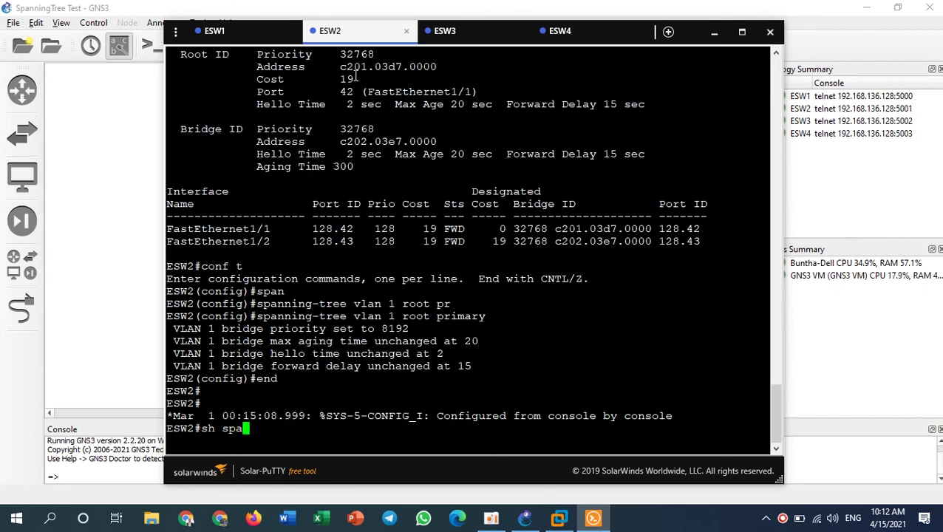
key("Tab")
type("n")
key("BackSpace")
type("vla")
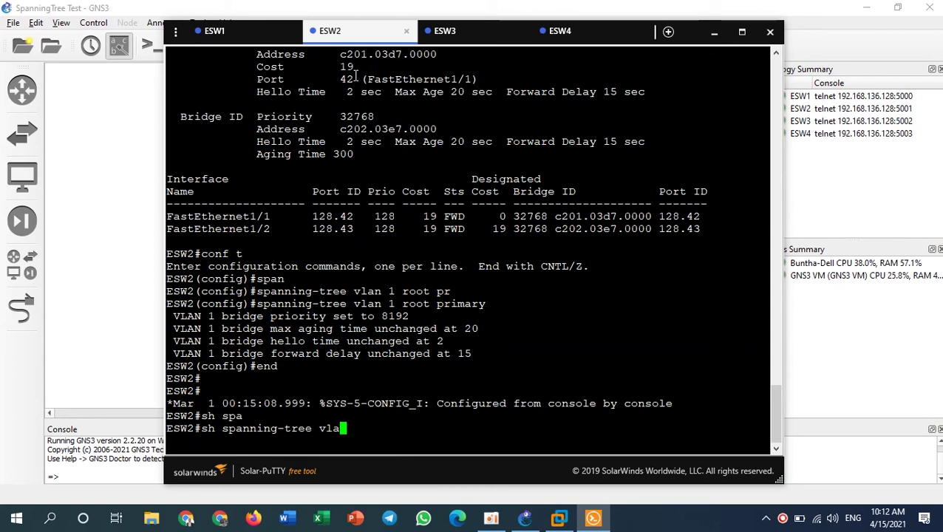
type("n 1 br")
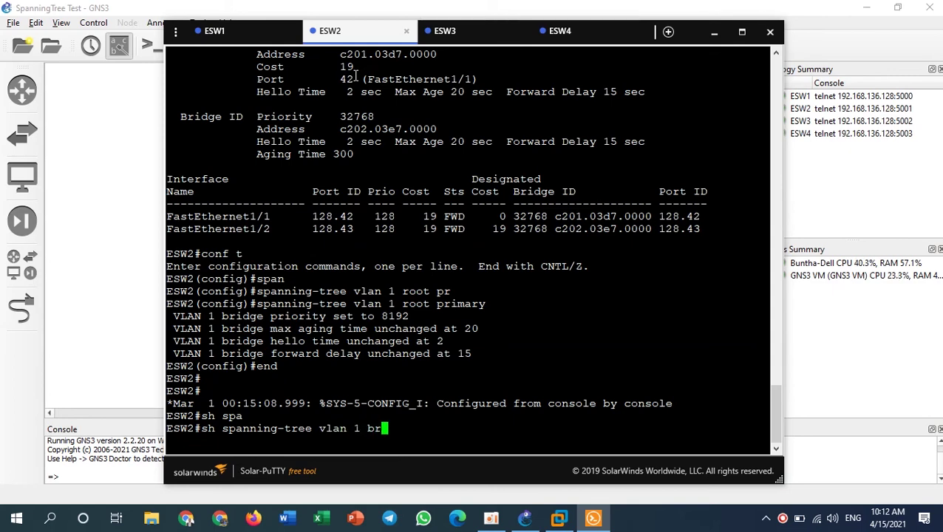
key("Tab")
type("i")
key("Return")
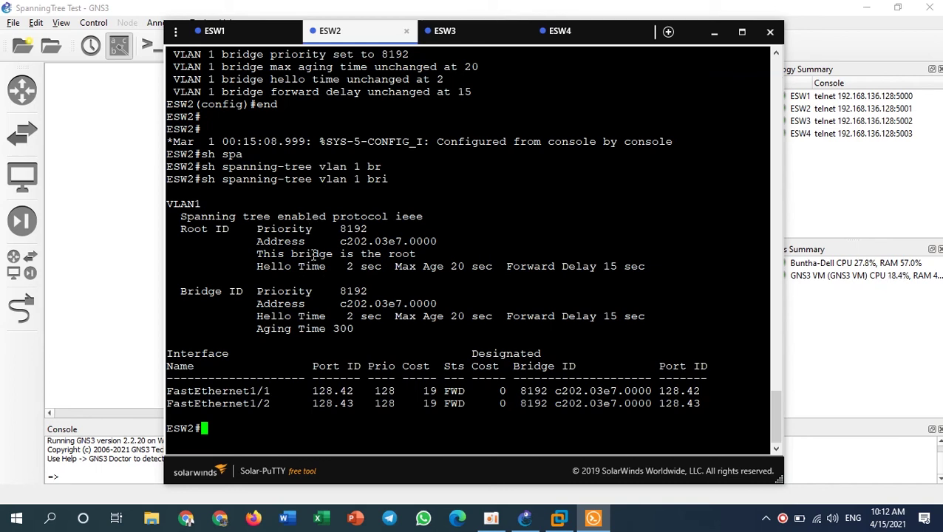
left_click_drag(421, 253, 256, 254)
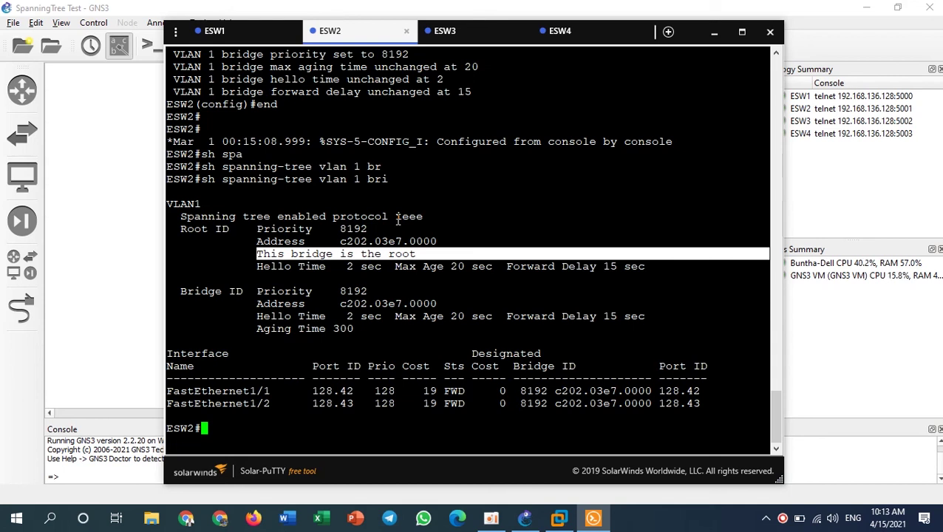
Rerun sh spanning-tree vlan 1 bri on ESW3 to inspect its root ID and port states
left_click(471, 37)
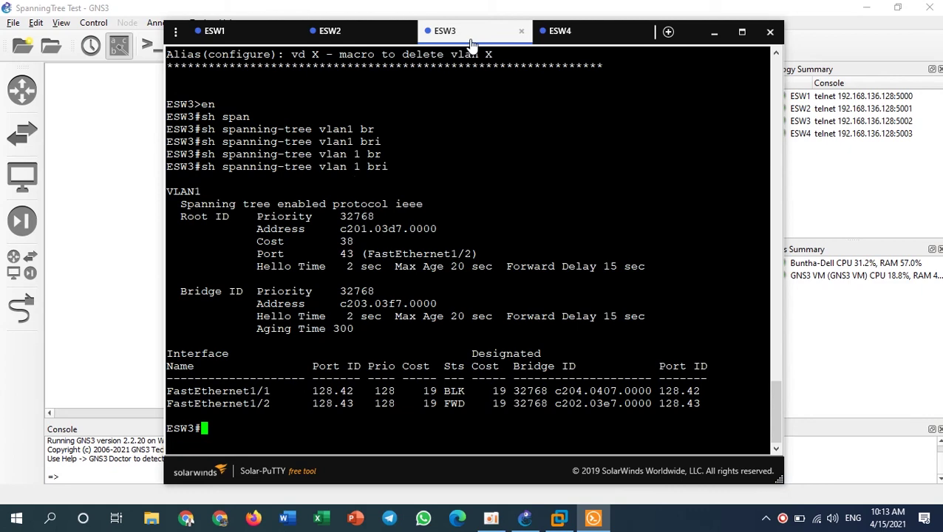
key("Up")
key("Return")
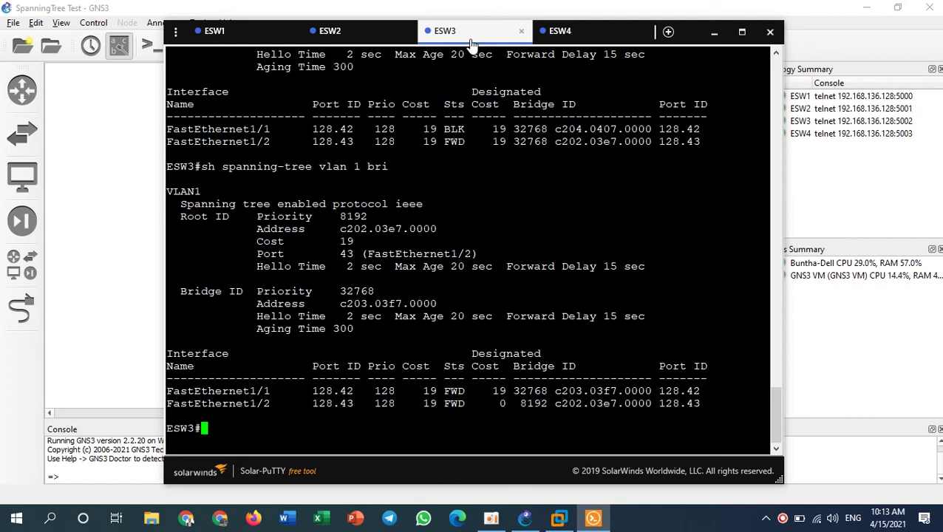
Rerun sh spanning-tree vlan 1 bri on ESW4 and return to the GNS3 topology
left_click(579, 36)
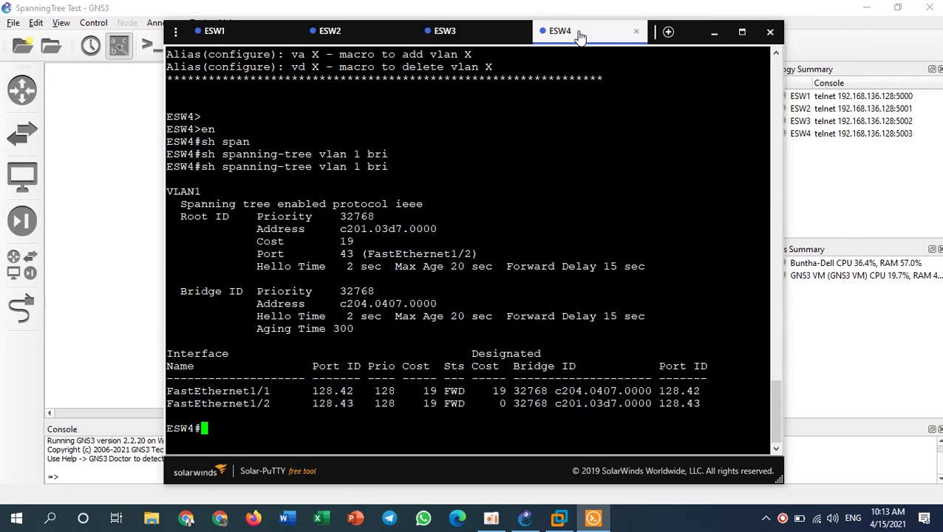
key("Up")
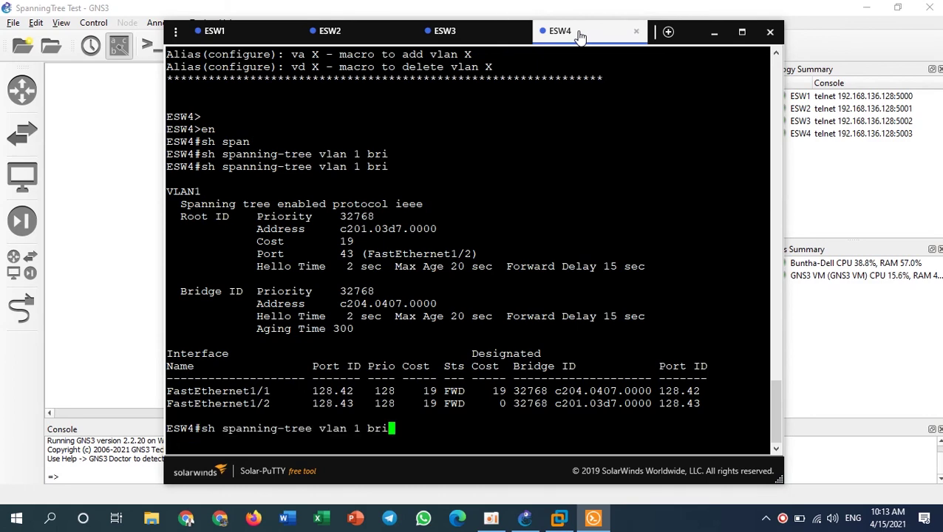
key("Return")
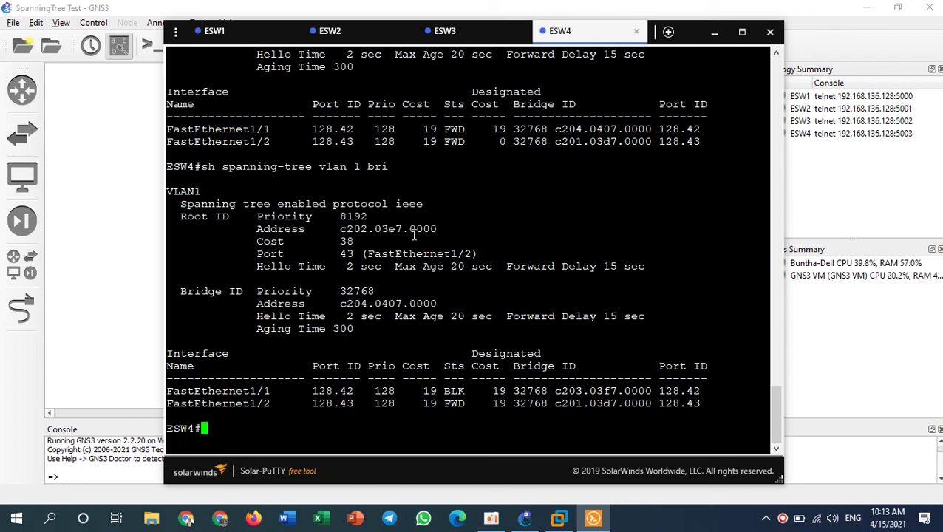
left_click(714, 42)
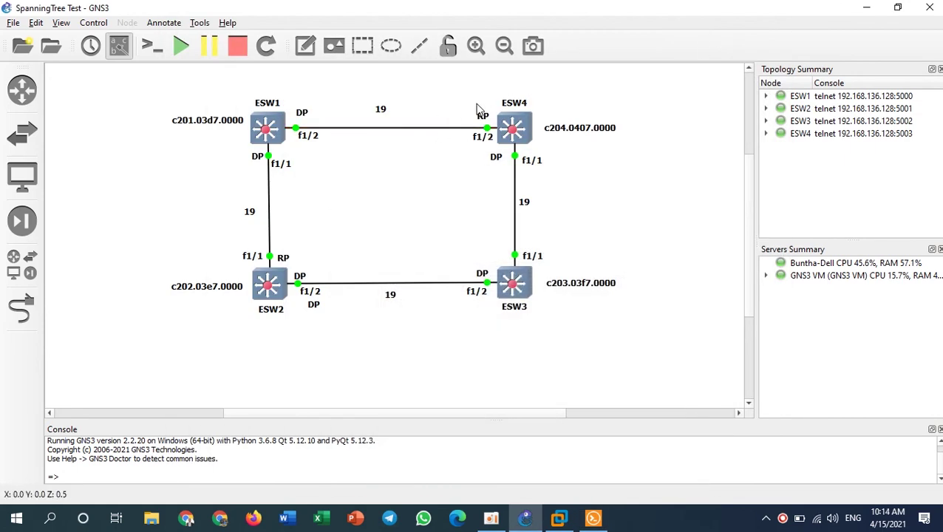
scroll(413, 207, "up", 1)
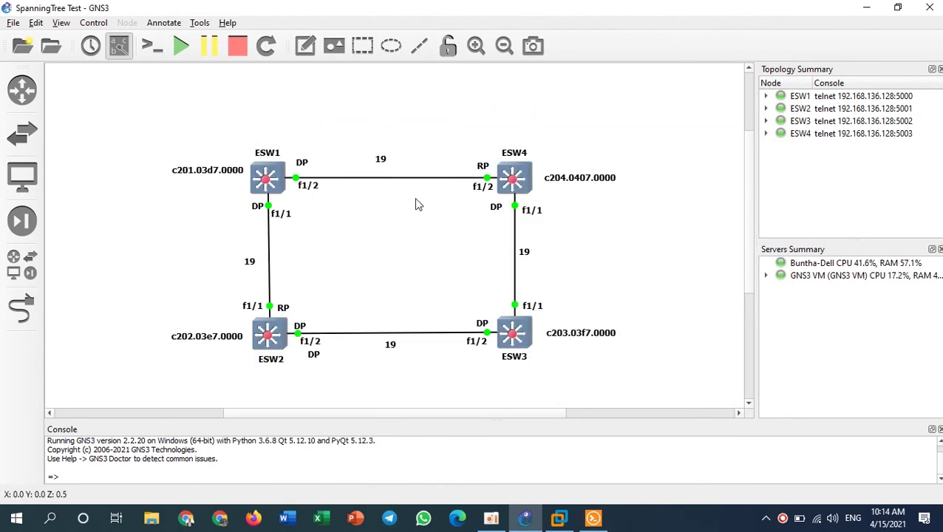